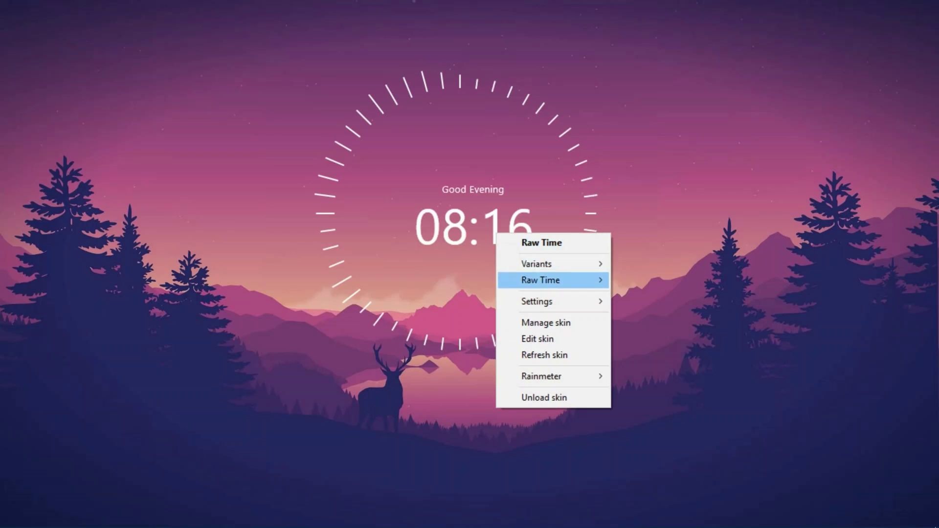
Load the Raw Time 1.ini variant of the Raw Time clock skin
mouse_move(542, 376)
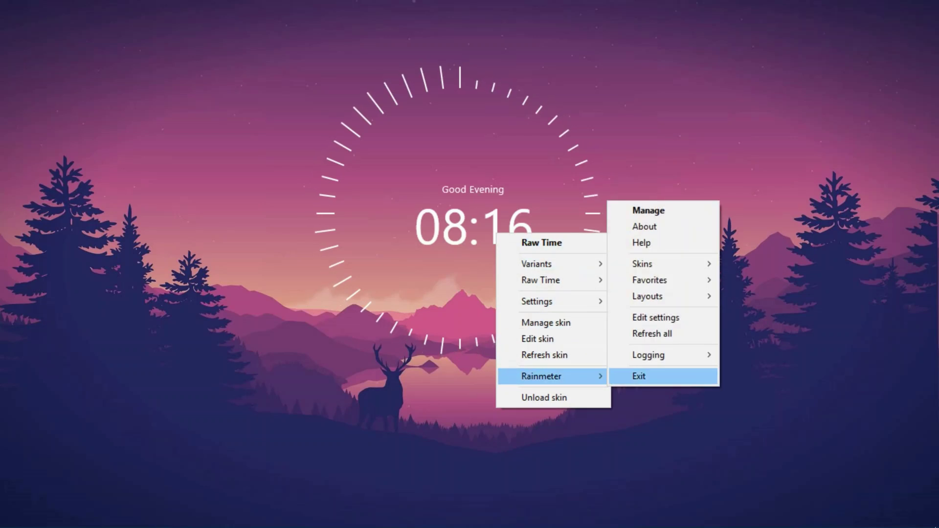
mouse_move(651, 264)
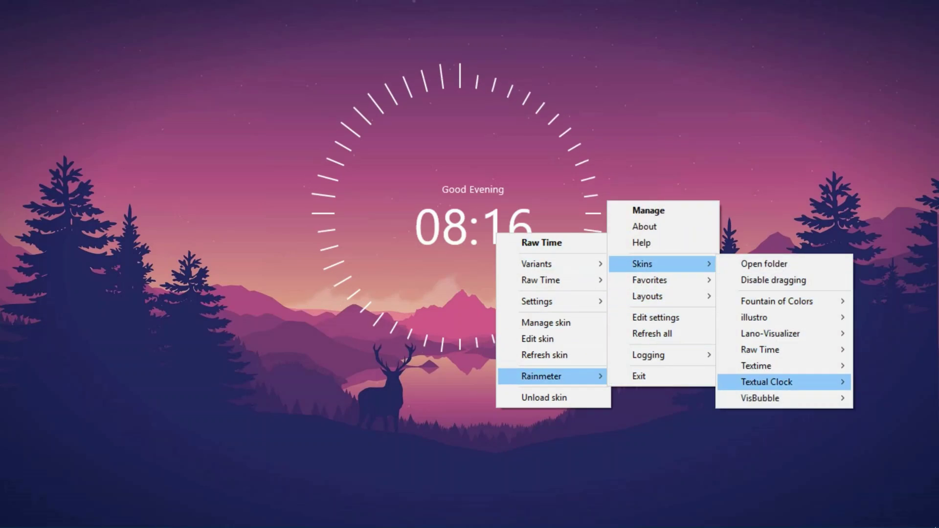
mouse_move(760, 350)
left_click(651, 349)
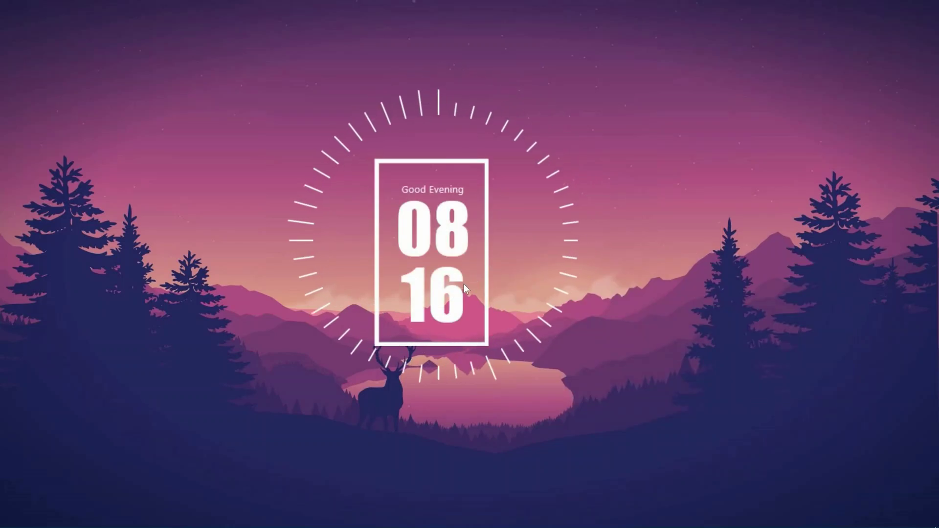
Reposition the clock and the circular visualizer so the clock sits centred inside the ring above the lake
left_click_drag(456, 277, 773, 342)
left_click_drag(444, 300, 480, 253)
left_click_drag(609, 320, 337, 210)
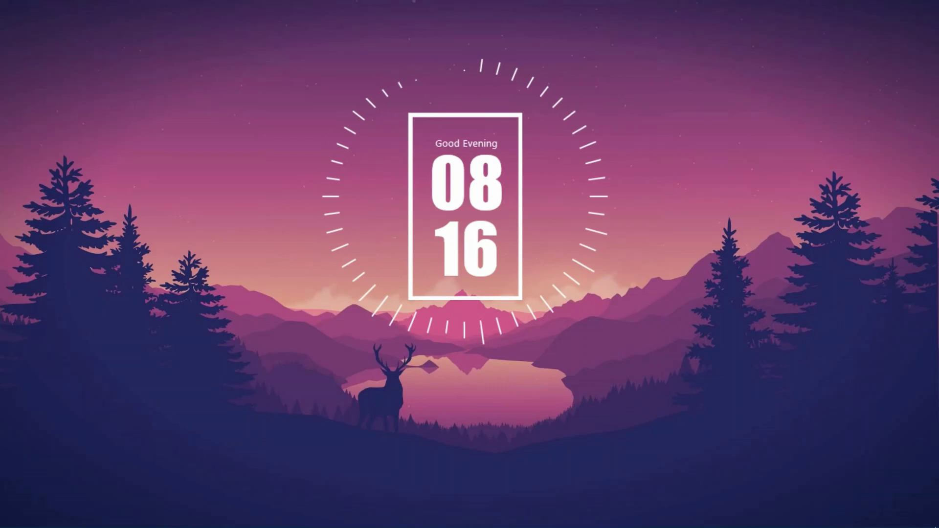
Load the Raw Time 5.ini clock variant and move it to the centre of the circular visualizer
right_click(491, 256)
mouse_move(538, 452)
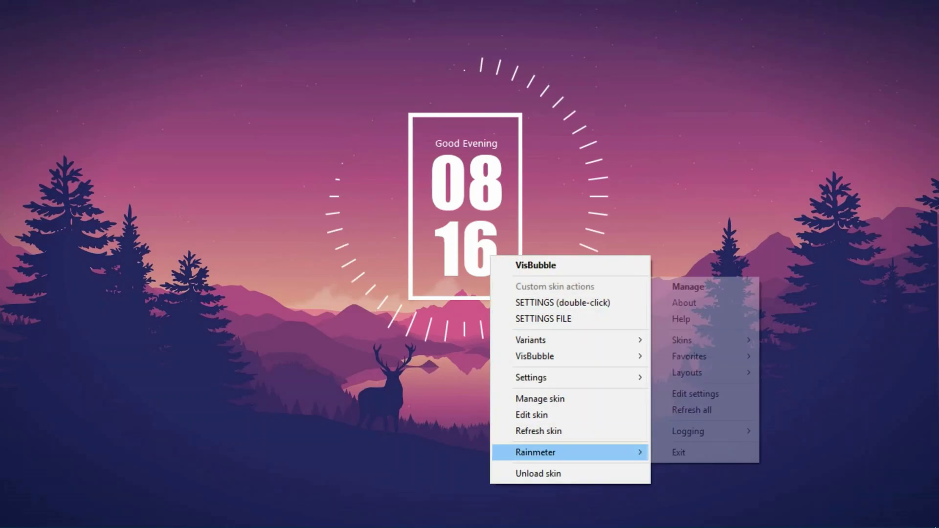
mouse_move(682, 340)
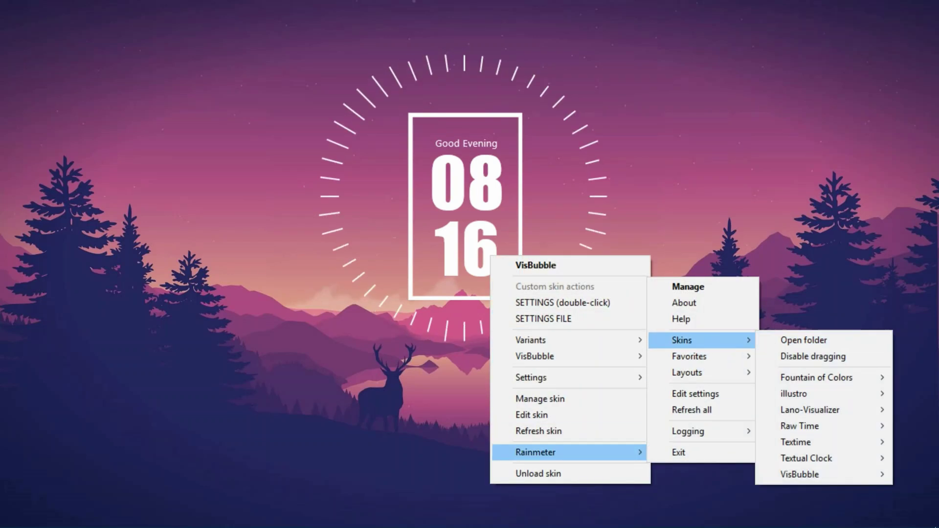
mouse_move(807, 426)
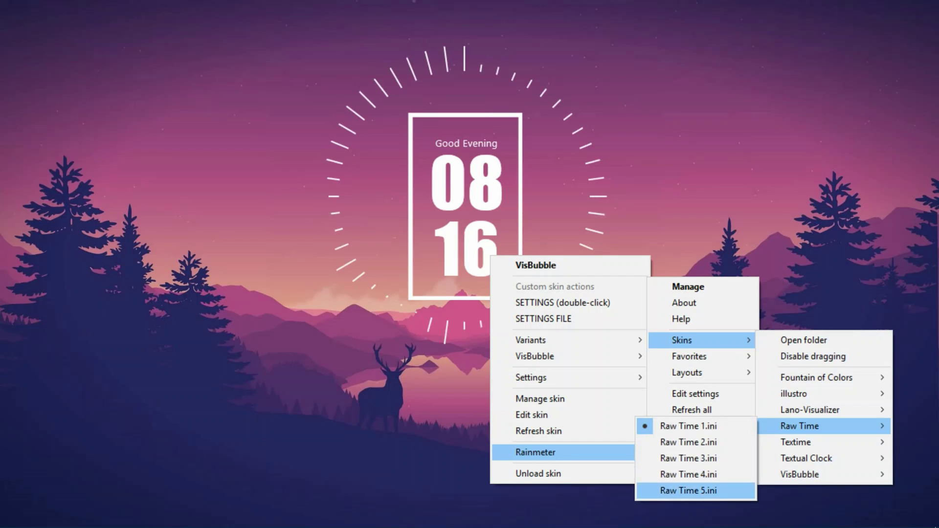
left_click(695, 491)
left_click_drag(493, 144, 468, 203)
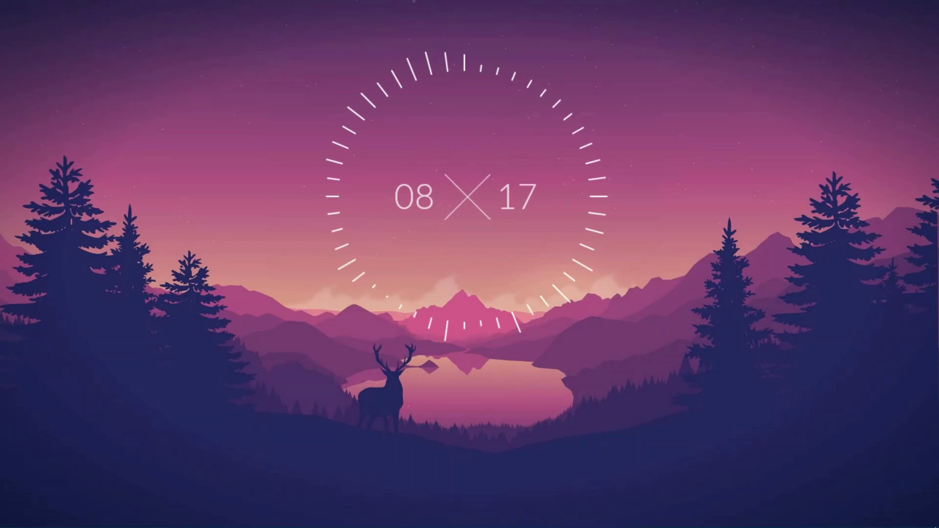
Switch the VisBubble visualizer to the Wave.ini variant
right_click(598, 214)
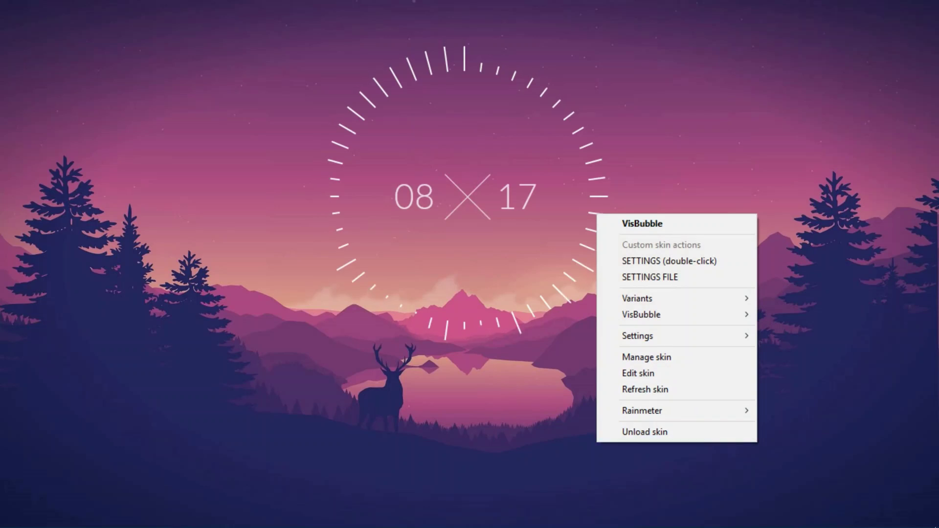
mouse_move(675, 410)
mouse_move(803, 298)
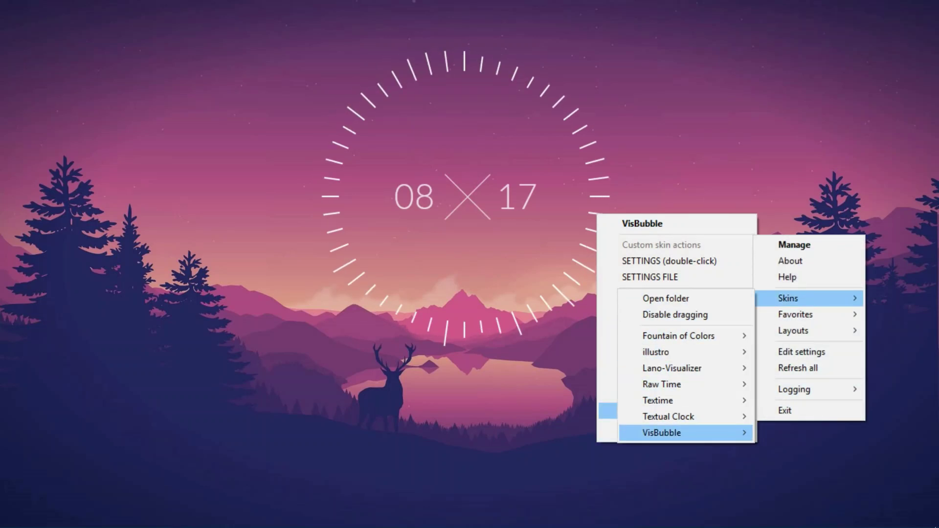
mouse_move(675, 433)
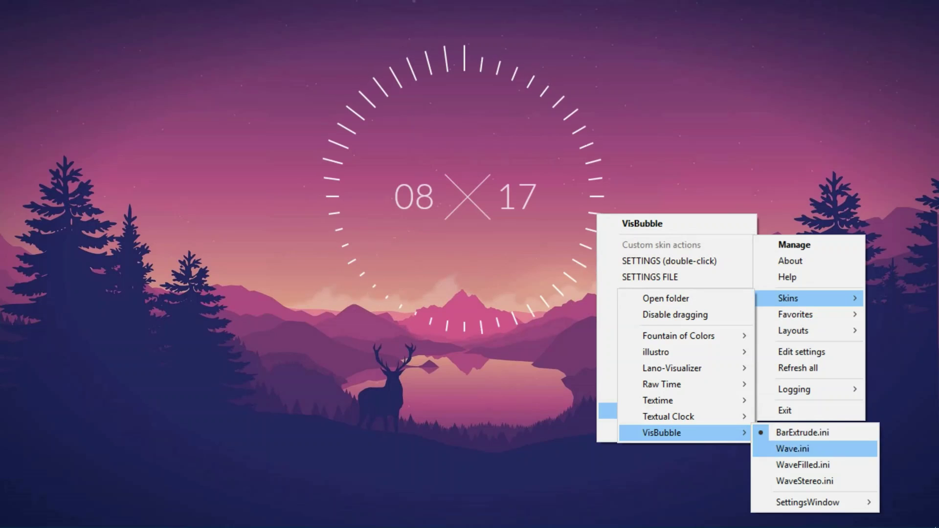
left_click(792, 449)
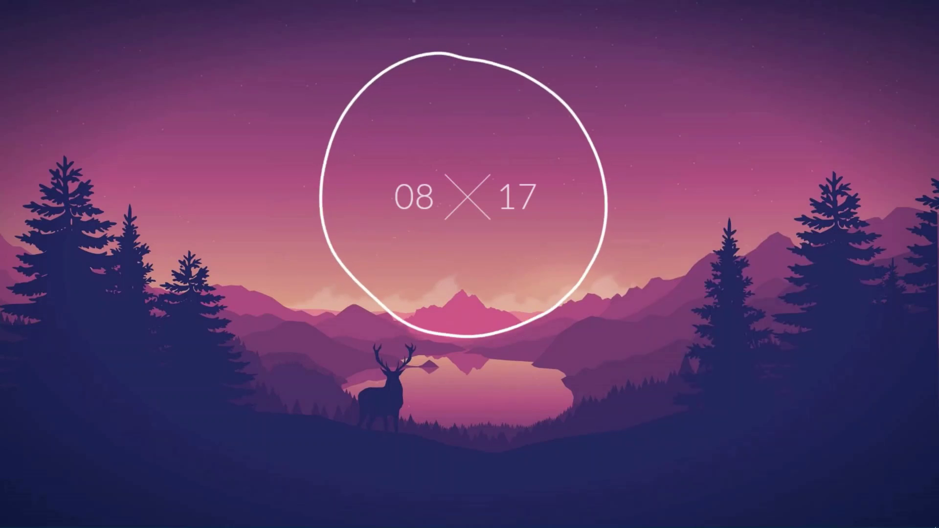
Switch the VisBubble visualizer to the WaveFilled.ini variant
right_click(586, 281)
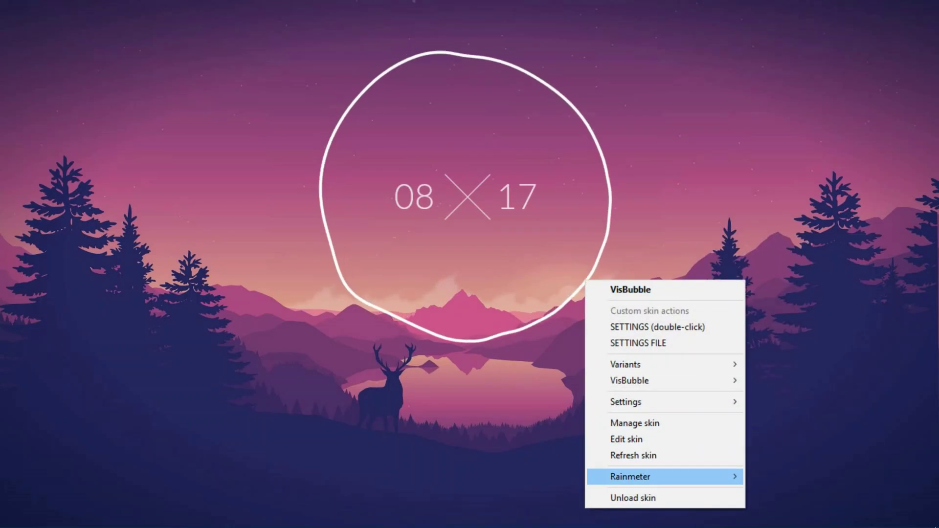
mouse_move(636, 477)
mouse_move(783, 364)
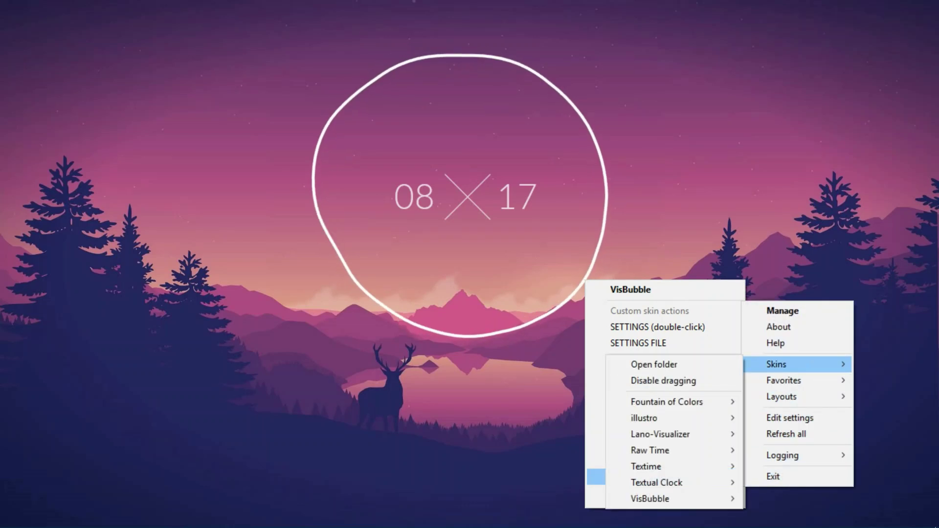
mouse_move(651, 499)
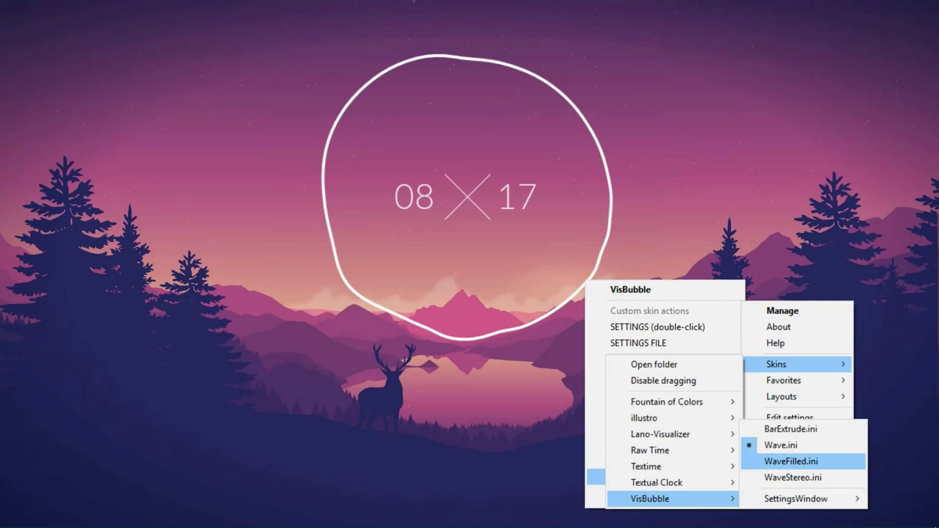
left_click(788, 461)
Switch the VisBubble visualizer to the WaveStereo.ini variant
right_click(547, 282)
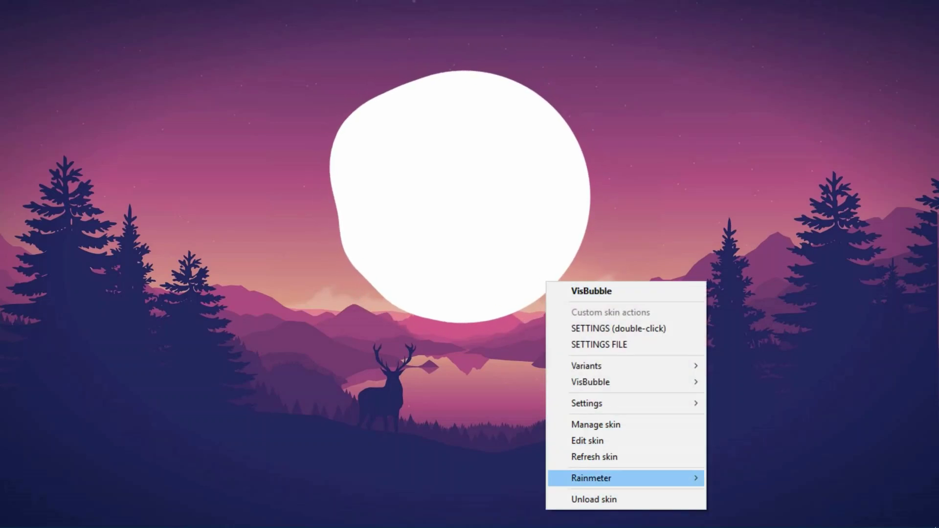
mouse_move(675, 478)
mouse_move(748, 366)
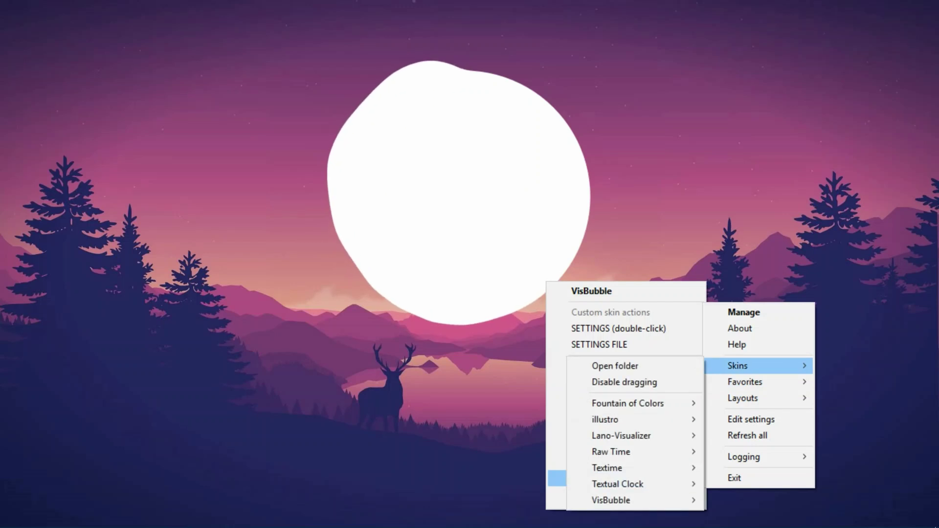
mouse_move(636, 500)
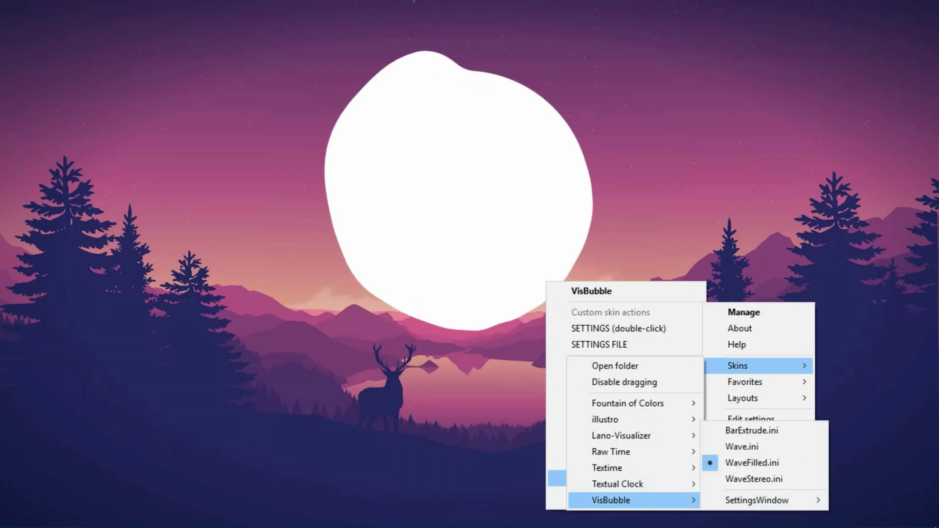
left_click(748, 480)
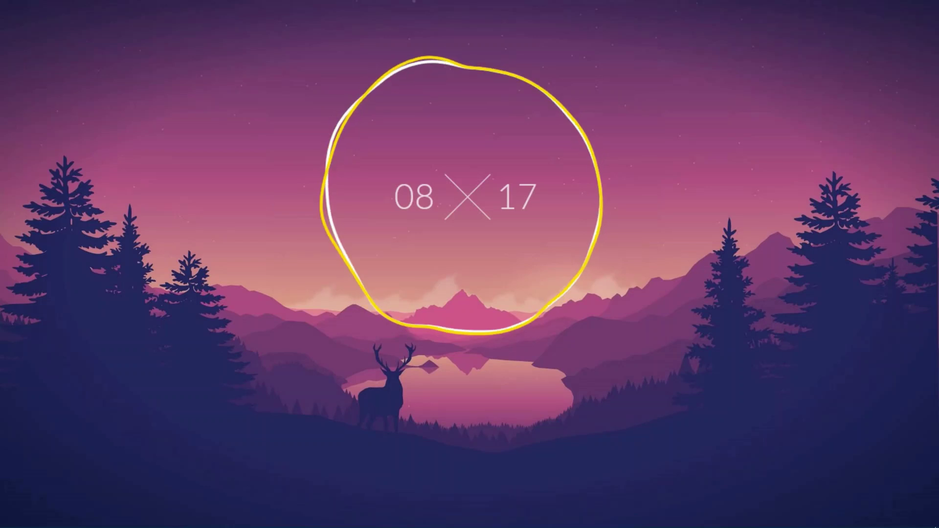
Switch the VisBubble visualizer back to the BarExtrude.ini variant
right_click(560, 290)
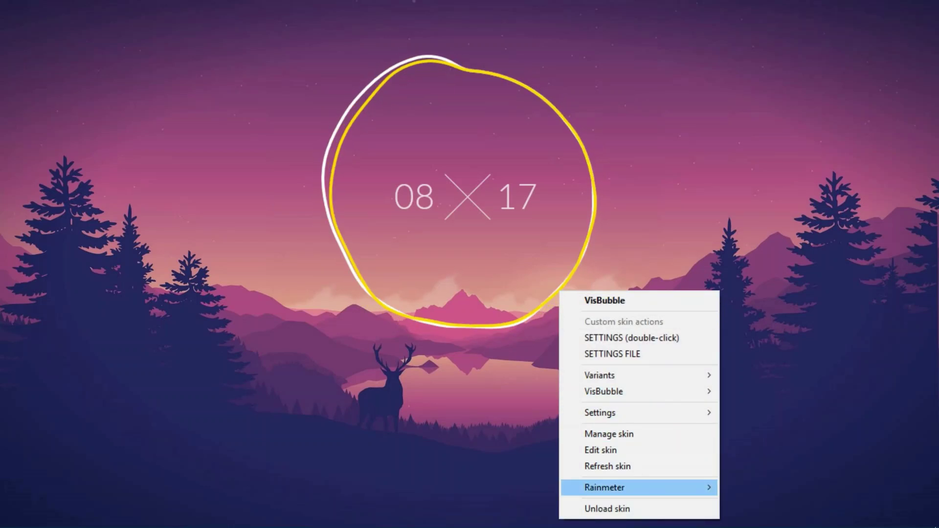
mouse_move(636, 487)
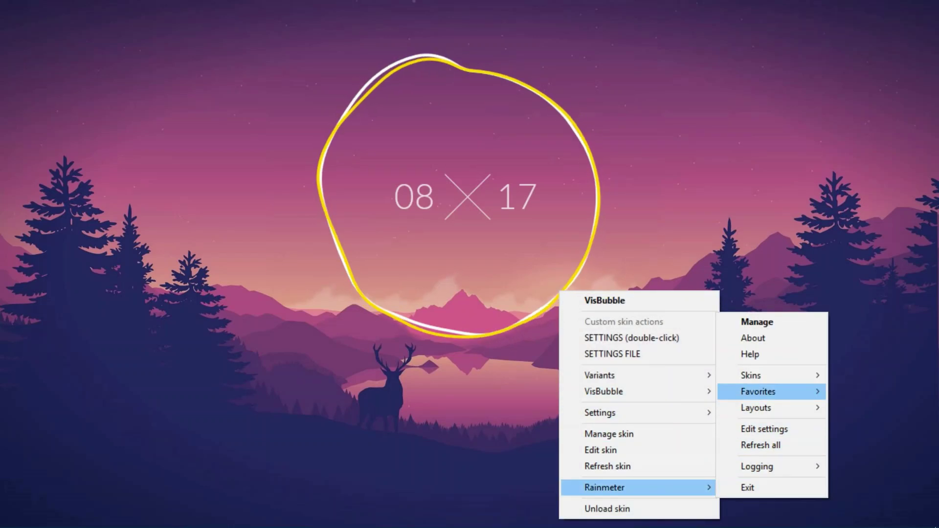
mouse_move(764, 375)
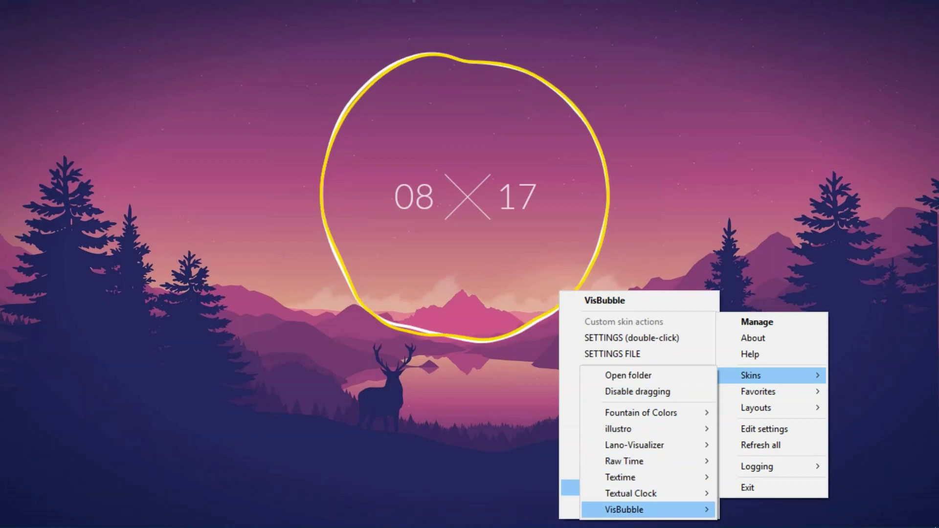
mouse_move(637, 510)
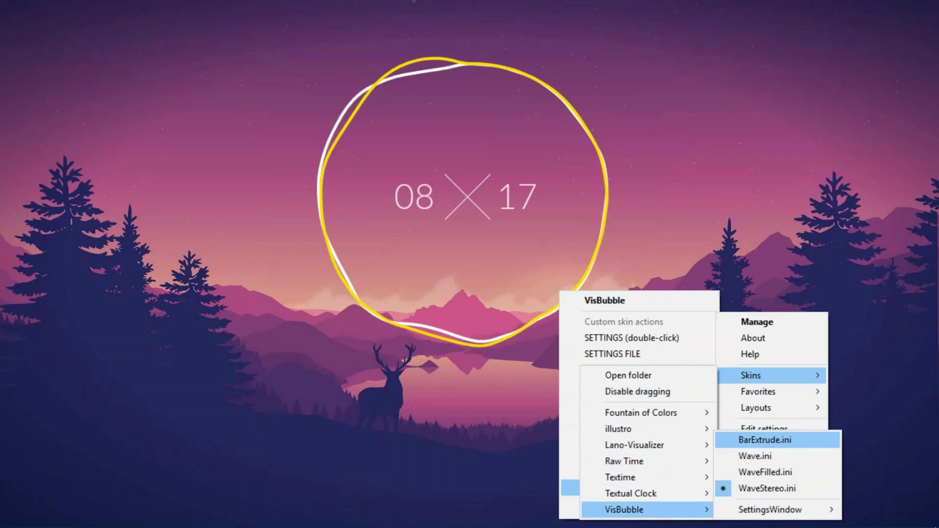
left_click(765, 440)
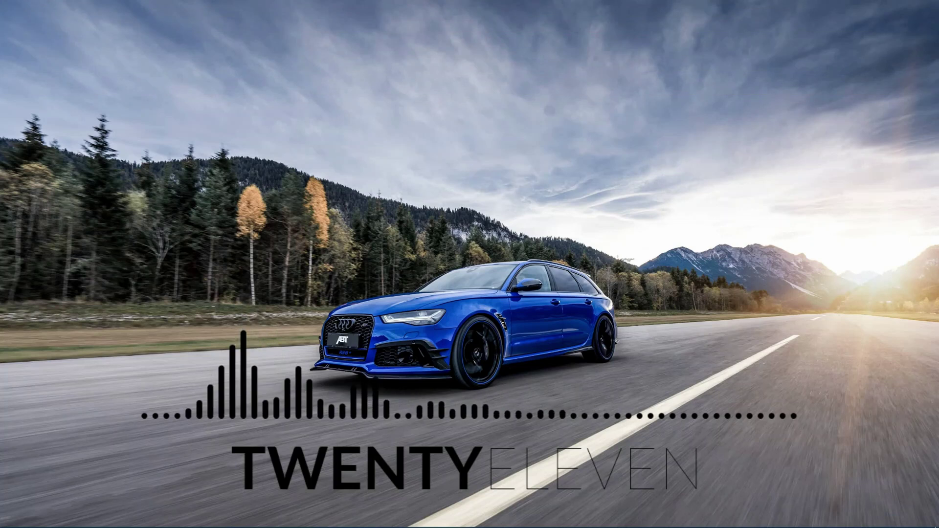
Load general.ini from the Lano-Visualizer settings and move the settings window so part of the visualizer is uncovered
right_click(555, 204)
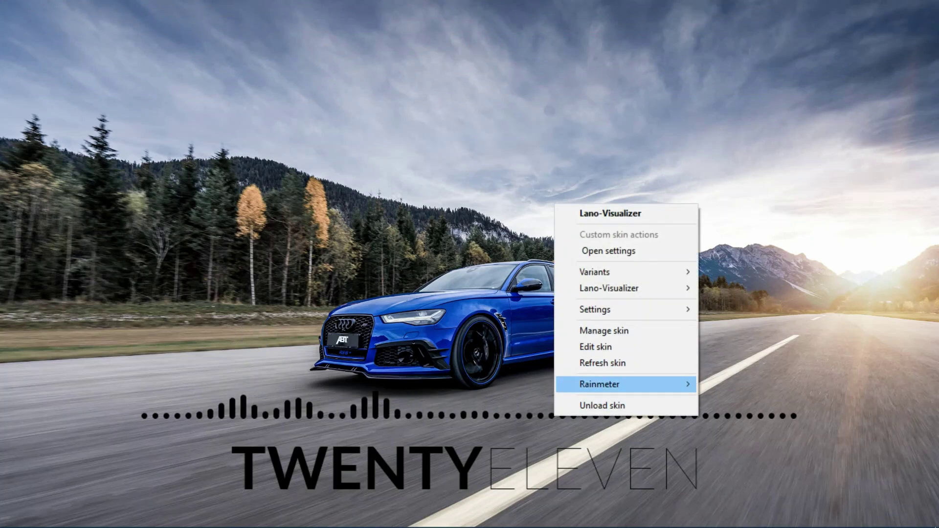
mouse_move(602, 384)
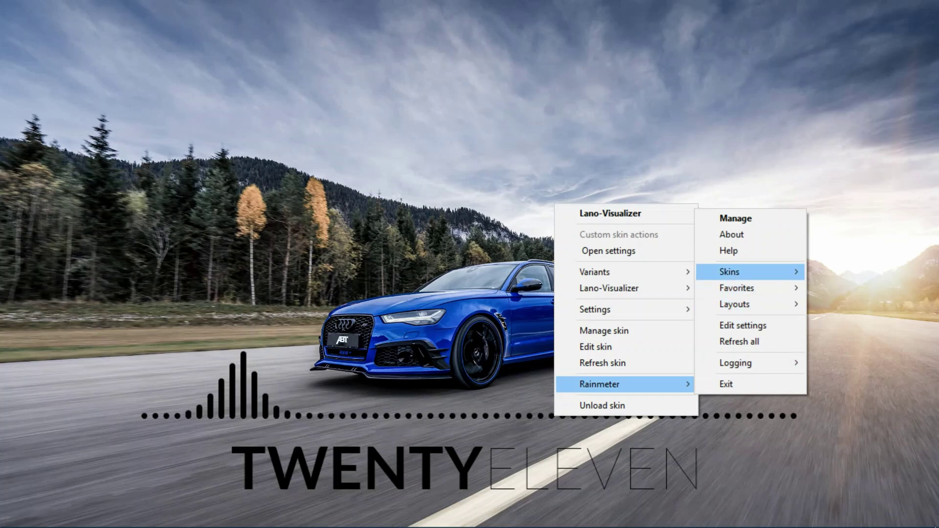
mouse_move(729, 272)
mouse_move(613, 342)
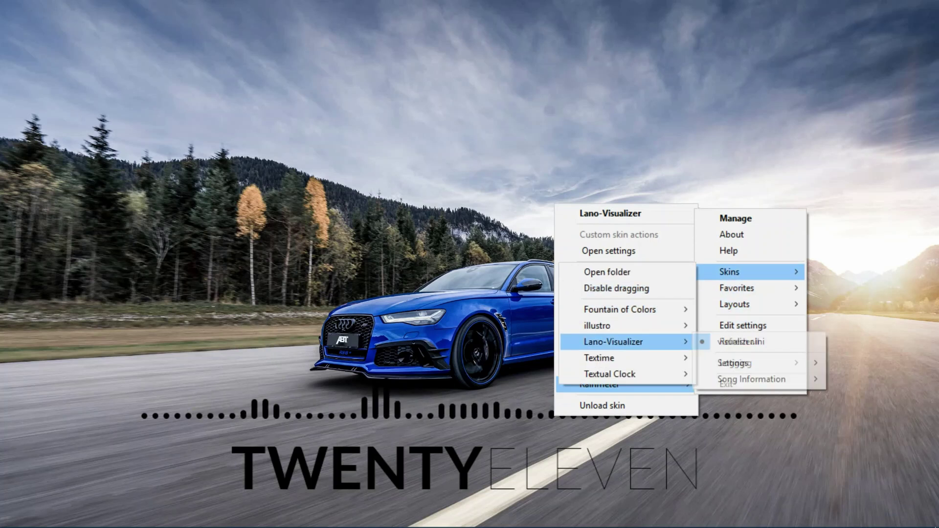
mouse_move(733, 362)
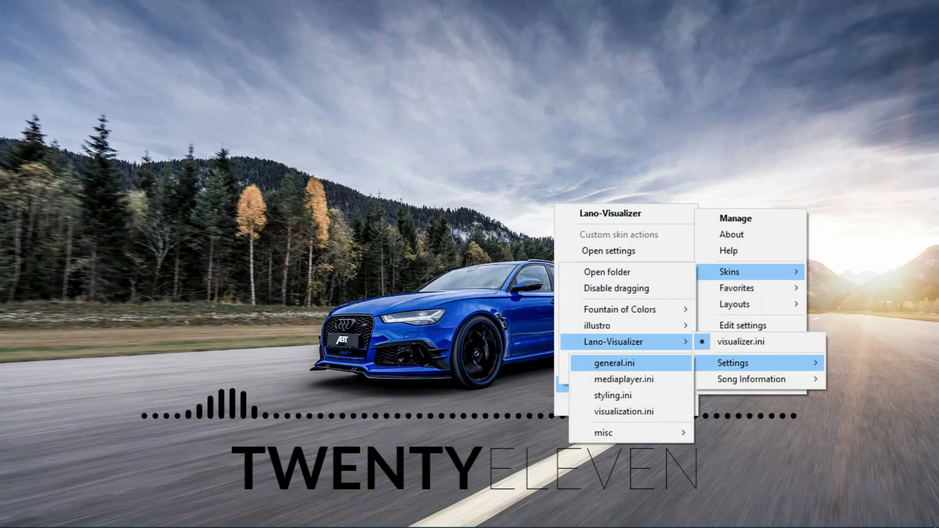
key("Return")
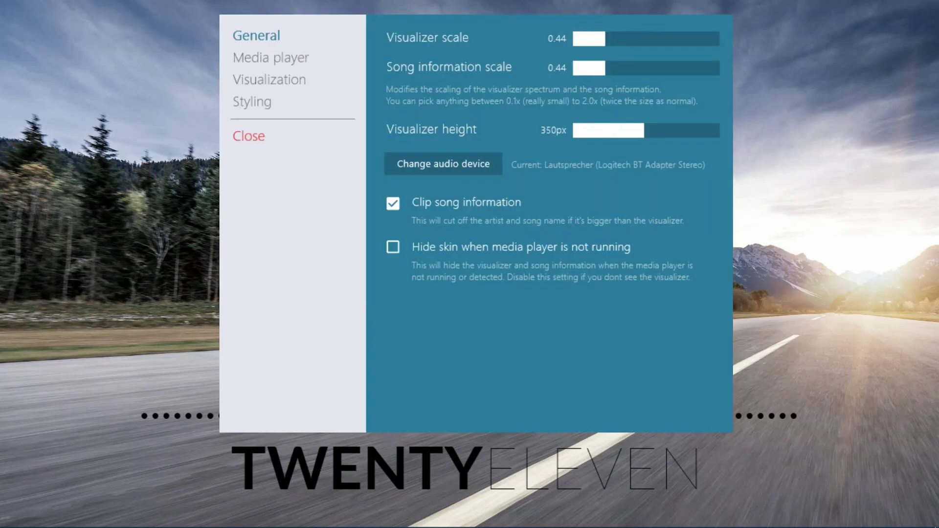
left_click_drag(432, 27, 617, 27)
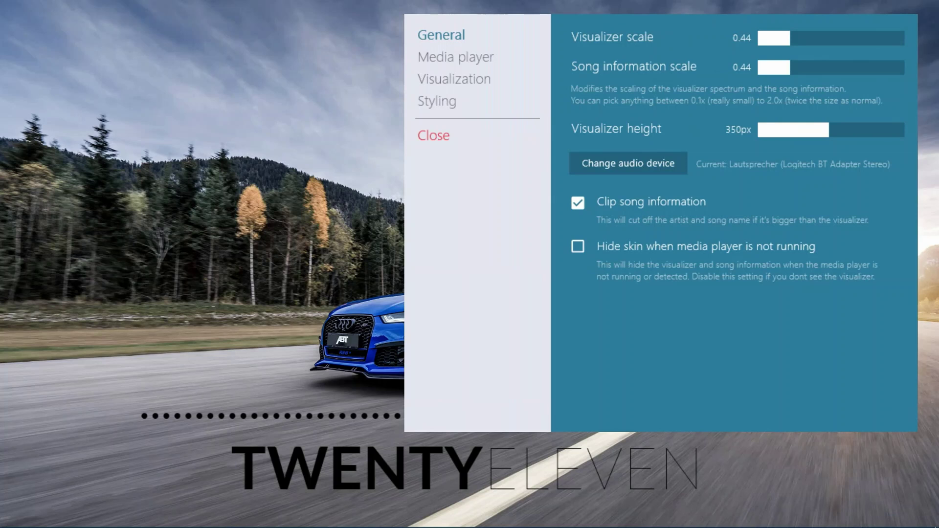
left_click_drag(517, 45, 522, 31)
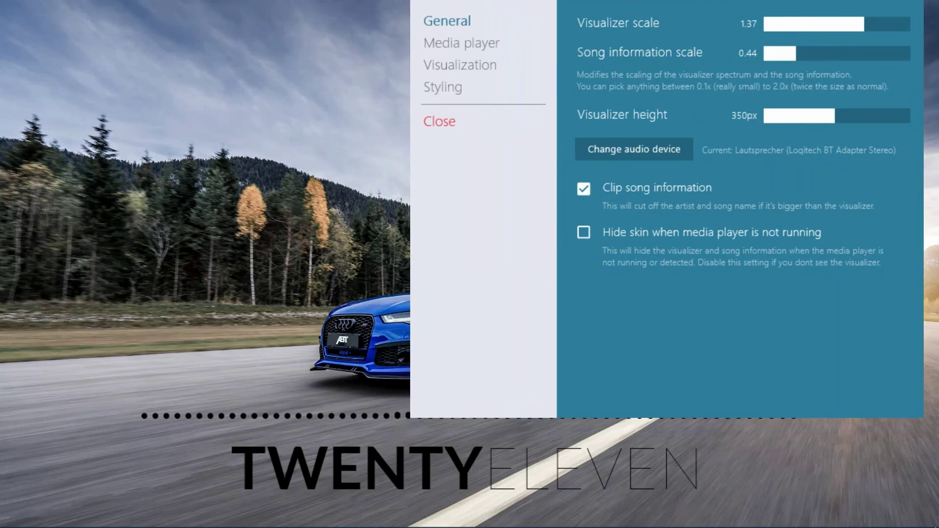
Set the visualizer scale to 0.94 and the visualizer height to 349px in the general settings
mouse_move(863, 24)
left_mouse_down()
mouse_move(910, 24)
mouse_move(864, 23)
left_mouse_up()
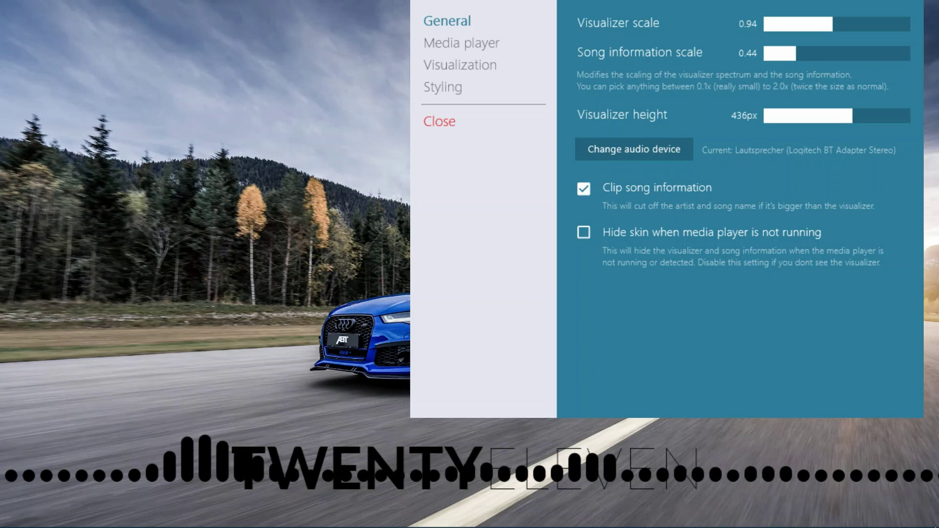
left_click(833, 116)
left_click(806, 116)
left_click(819, 116)
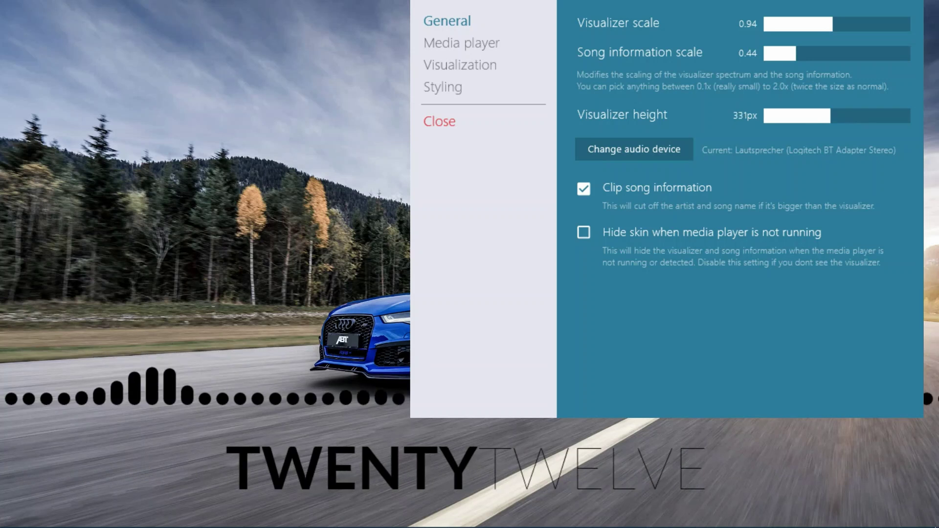
left_click(834, 116)
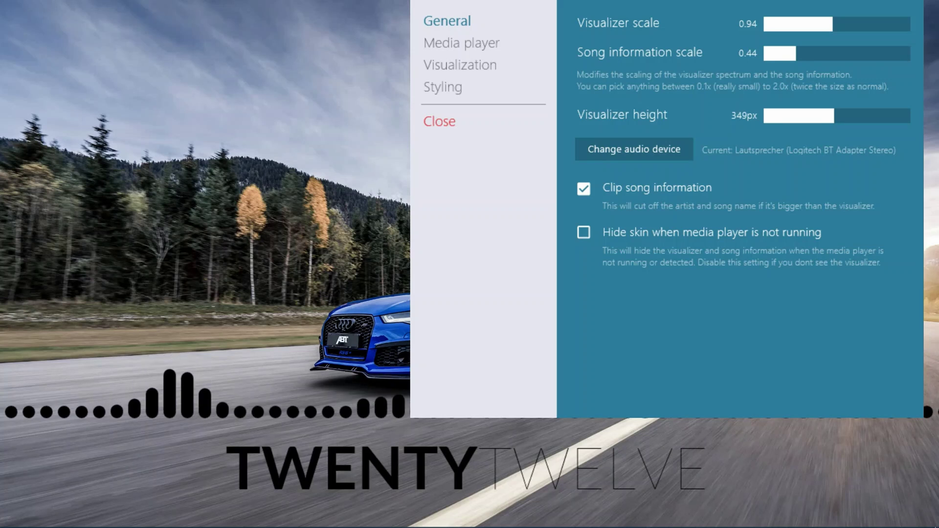
Open the Media player page of the Lano-Visualizer settings
left_click(463, 43)
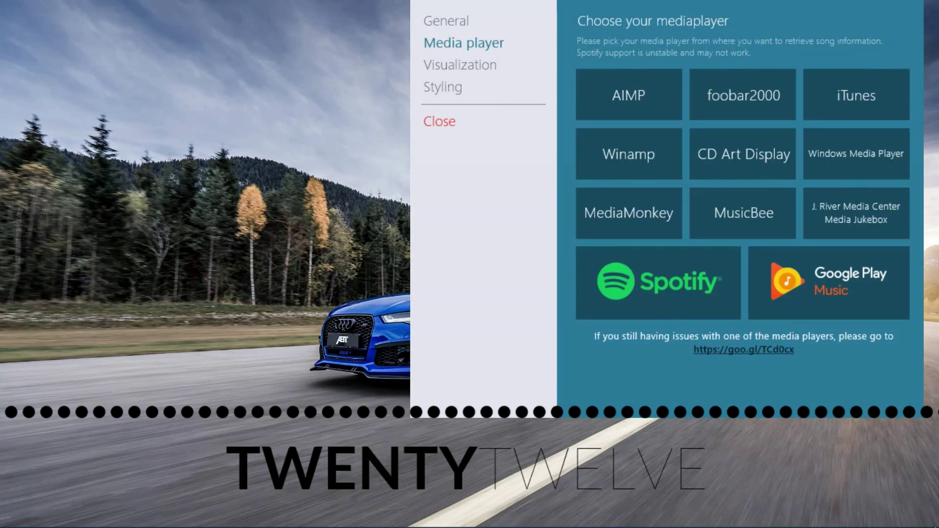
Set the Lano-Visualizer's sensitivity to 58 in the visualization settings and its default color to yellow in the styling settings
left_click(462, 65)
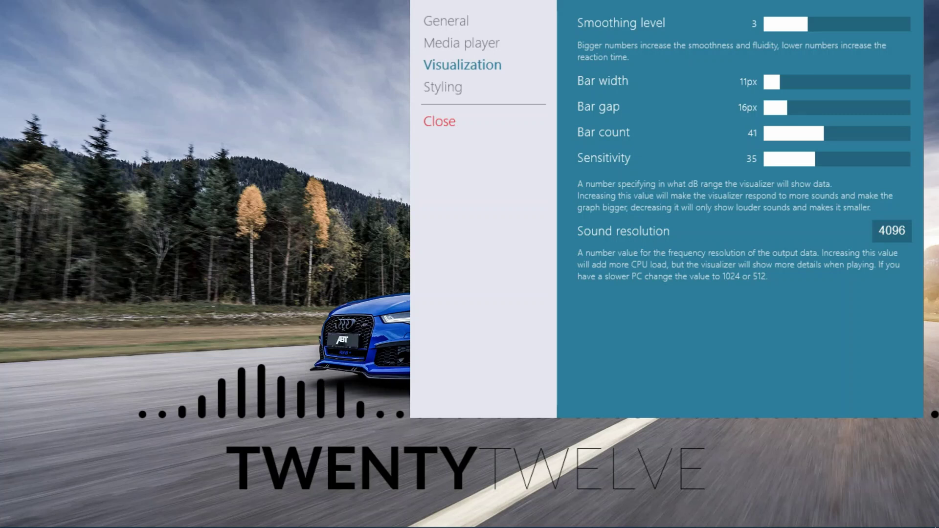
key("Page_Up")
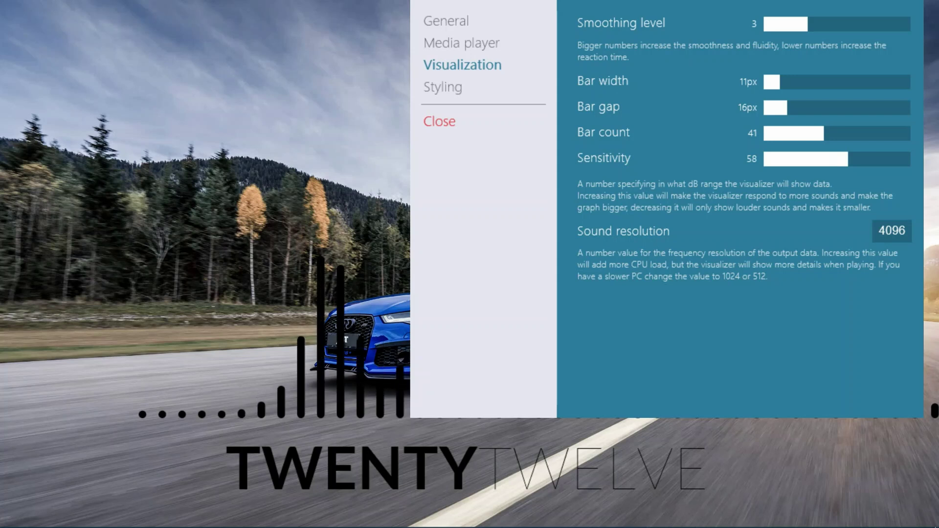
left_click(444, 87)
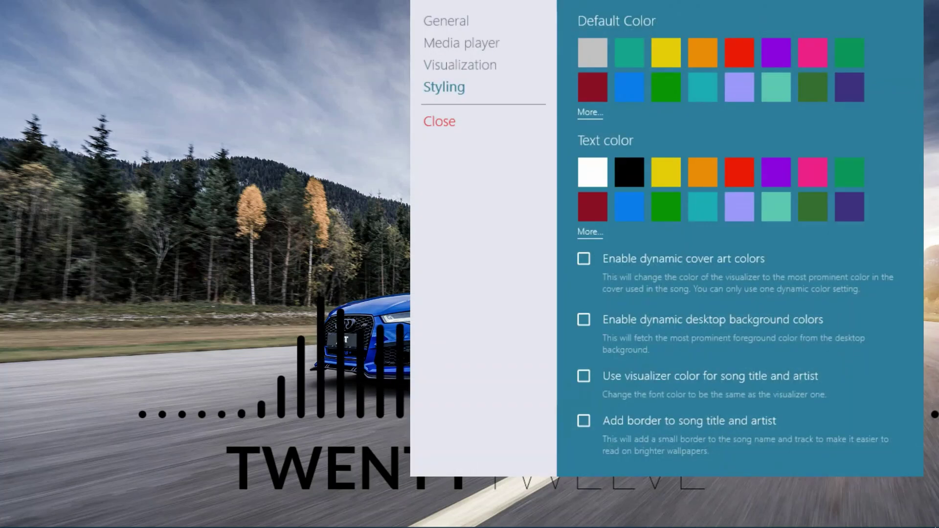
left_click(666, 53)
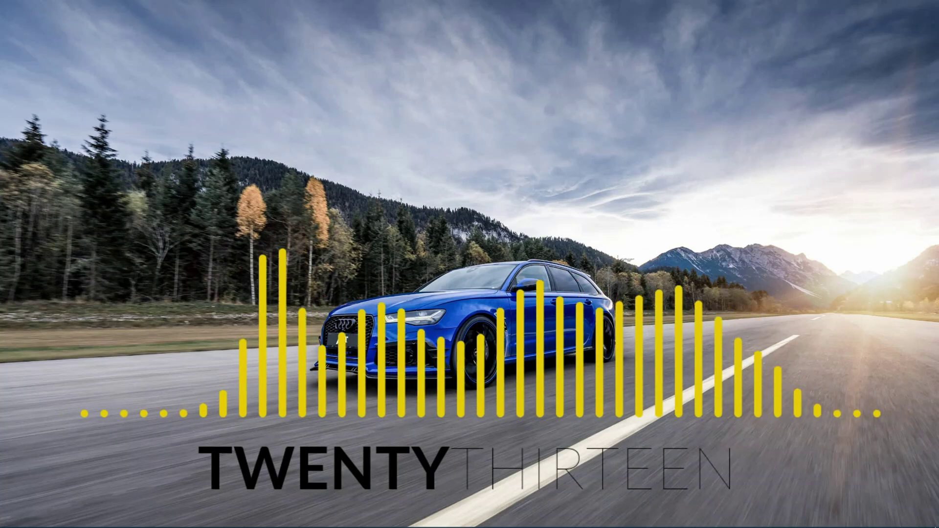
Load Settings.ini of the Textual Clock skin and set the clock's text alignment to Center
right_click(262, 270)
left_click(431, 479)
right_click(431, 479)
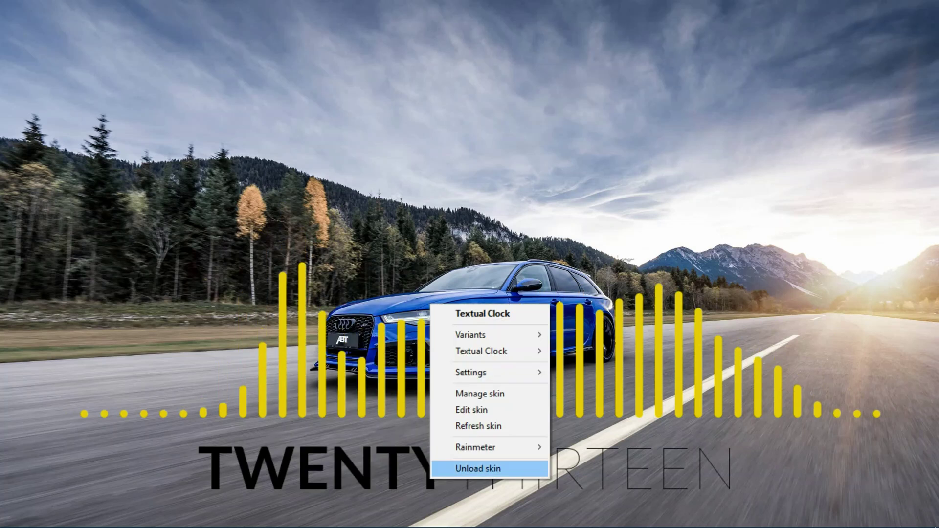
mouse_move(477, 447)
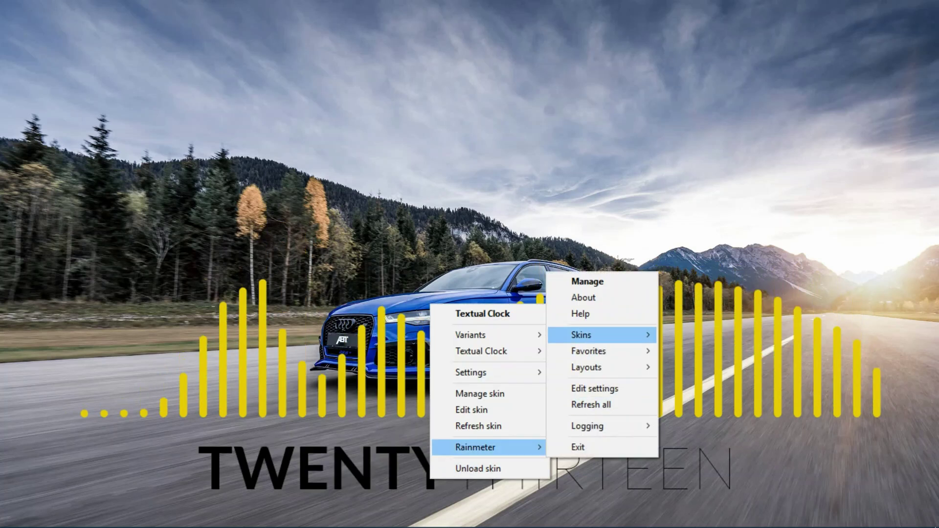
mouse_move(602, 334)
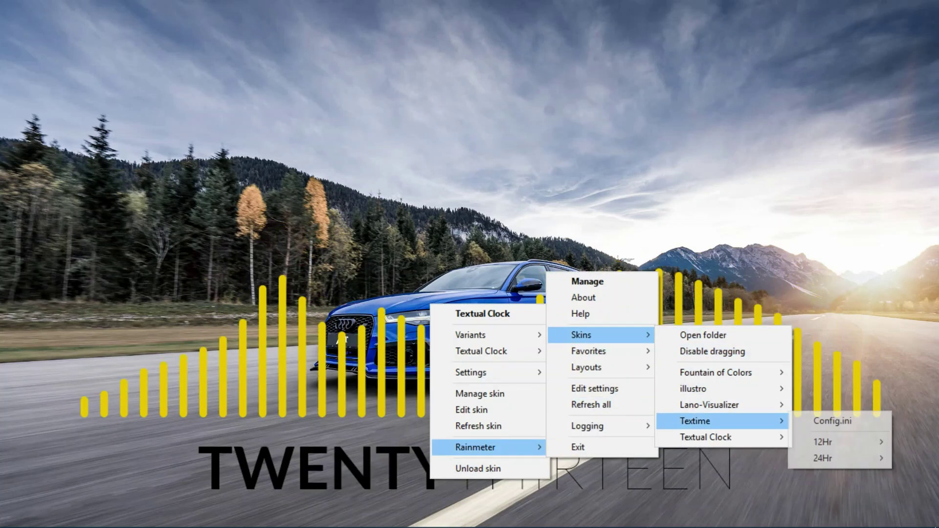
mouse_move(706, 437)
mouse_move(829, 458)
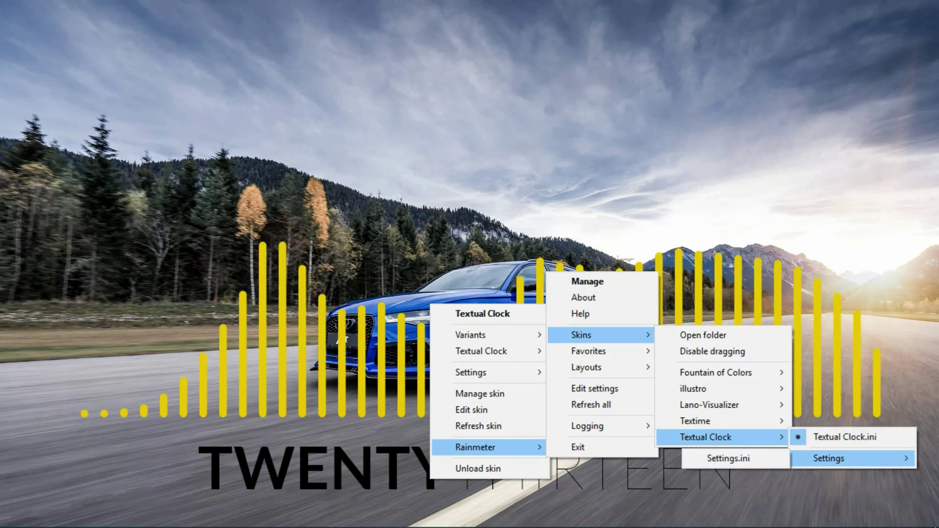
left_click(729, 458)
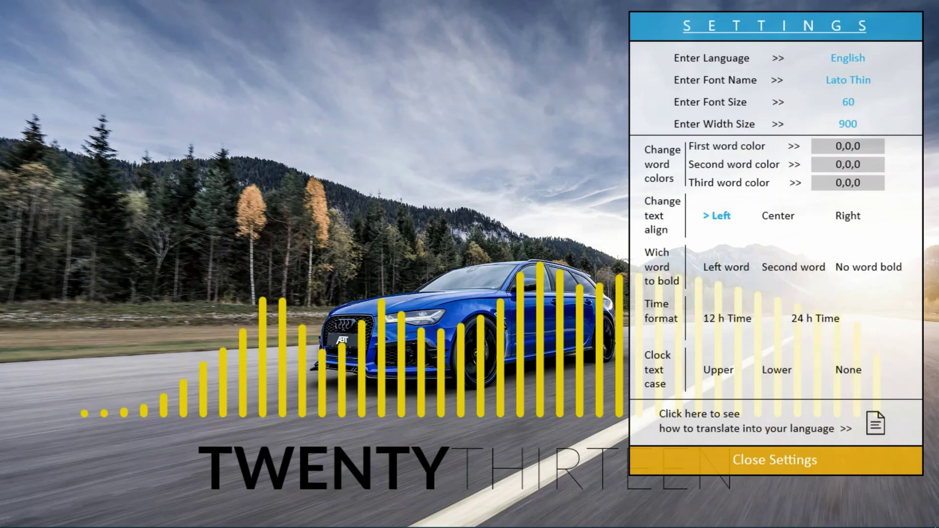
left_click(777, 216)
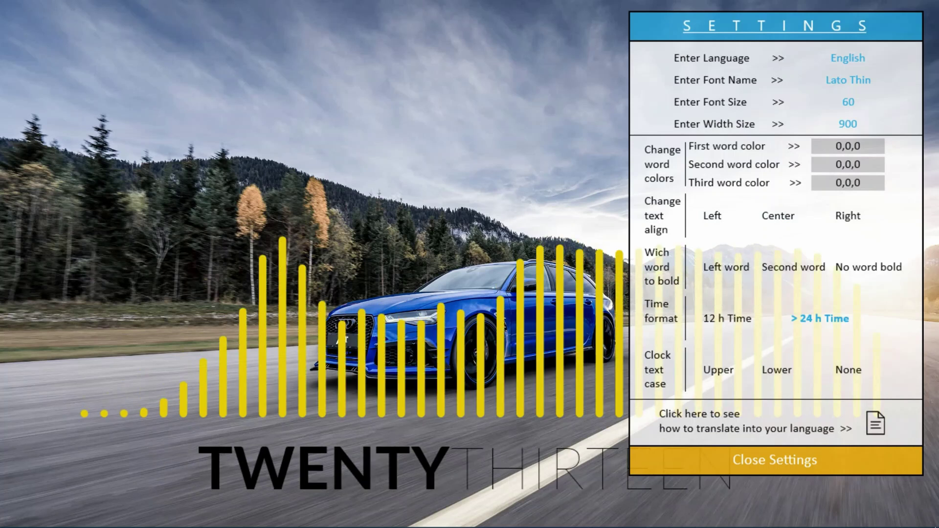
Try the 12 h time format and the Lower and None text cases, returning to 24 h Time and Upper
left_click(733, 319)
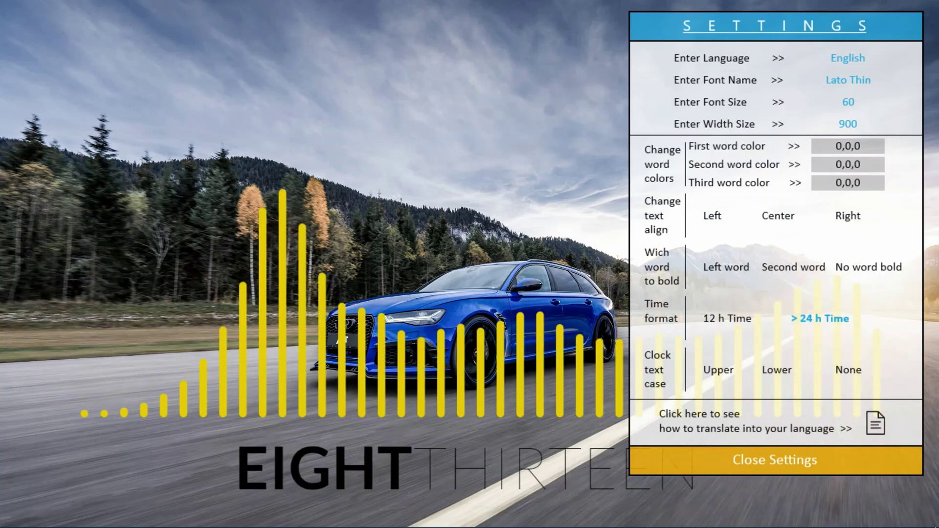
left_click(821, 319)
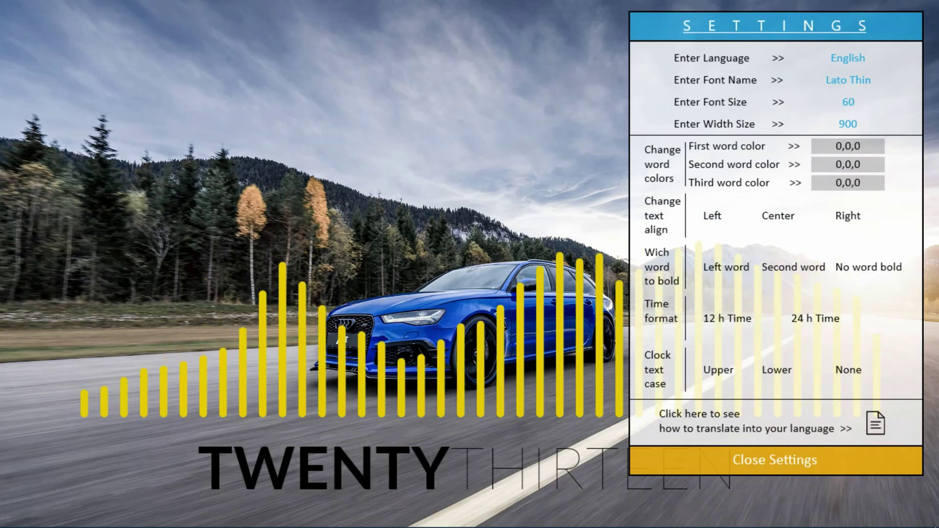
left_click(777, 370)
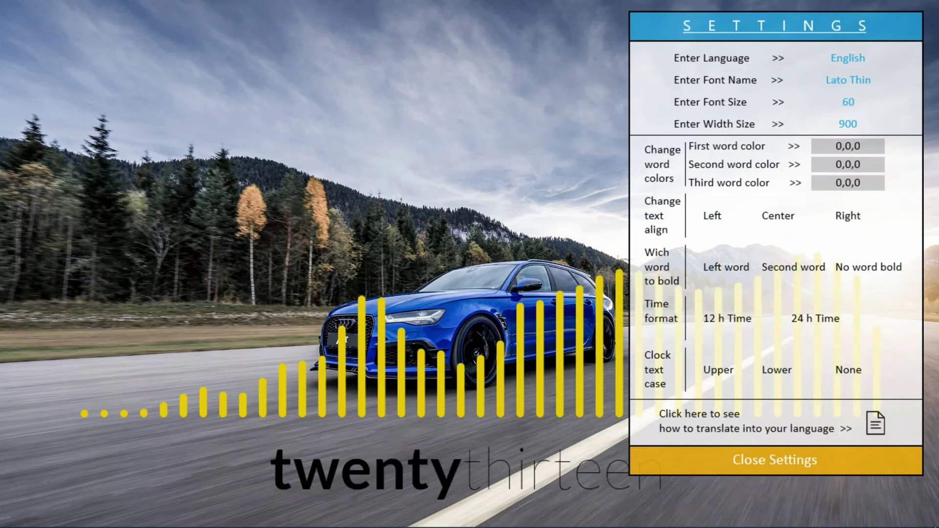
left_click(849, 370)
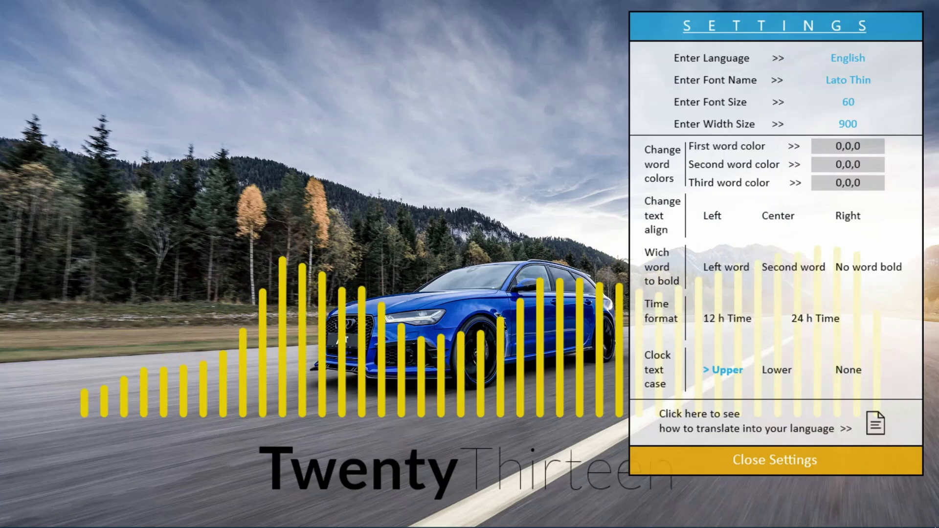
left_click(724, 370)
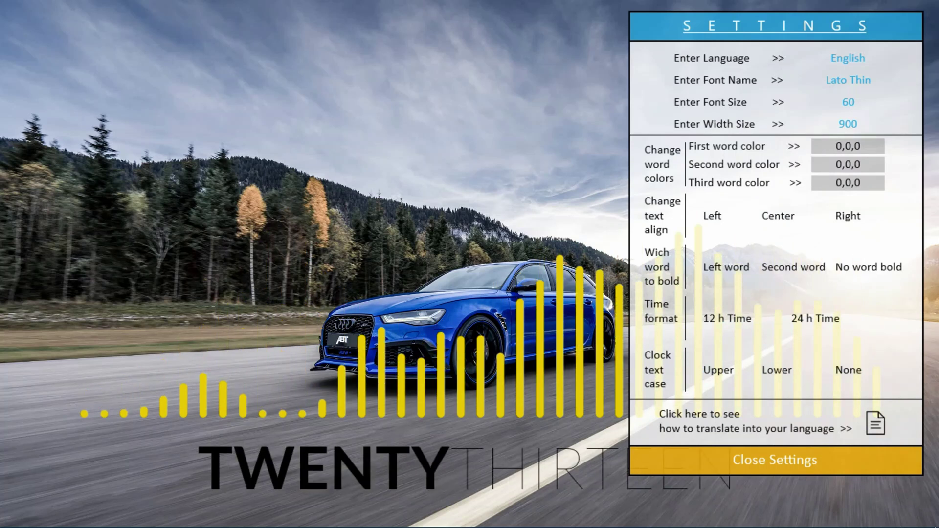
Check the font name and language entries without editing them and close the Textual Clock settings
left_click(849, 80)
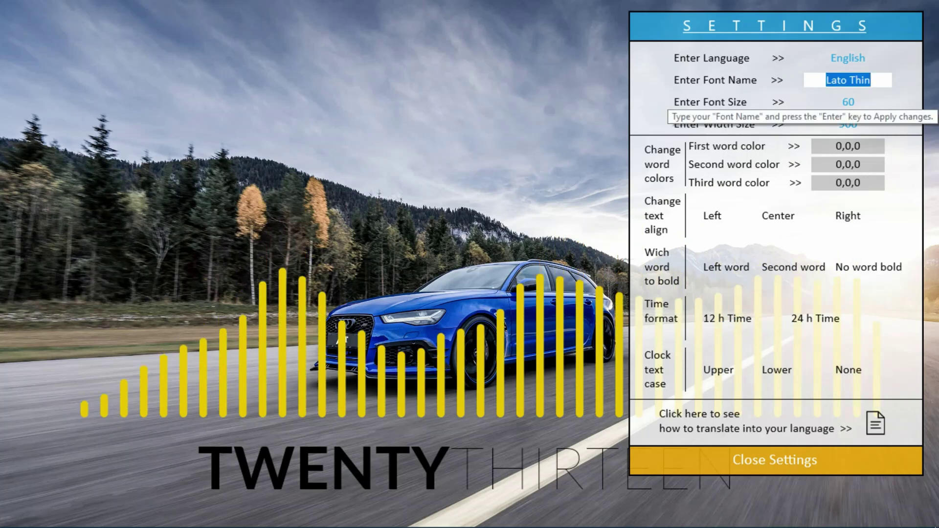
left_click(871, 80)
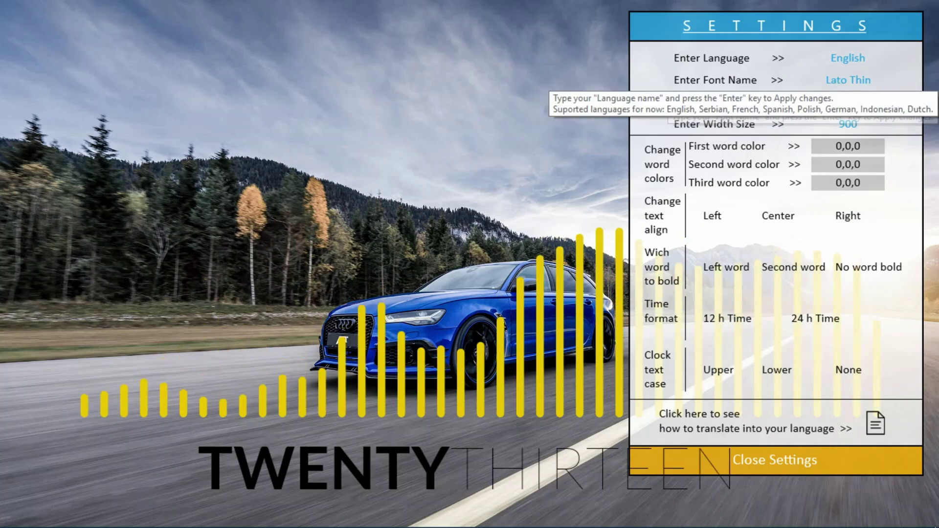
left_click(849, 58)
left_click(848, 80)
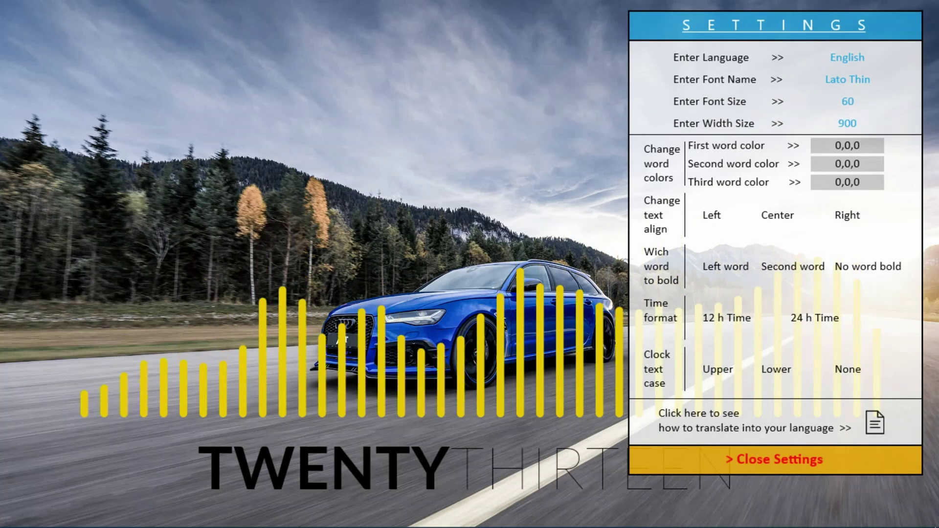
left_click(775, 459)
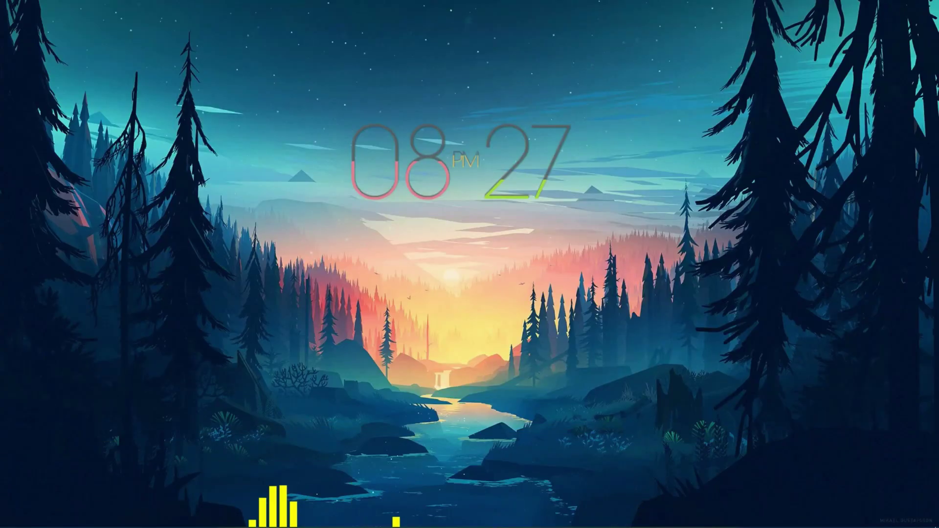
In the Fountain of Colors options, change the solid bar color to purple and set the bar thickness to 14
right_click(53, 294)
key("Escape")
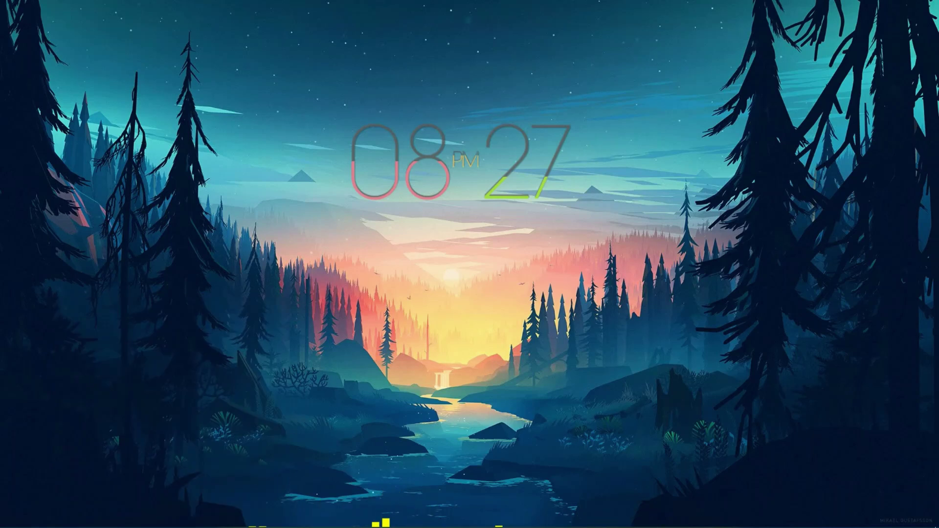
right_click(369, 517)
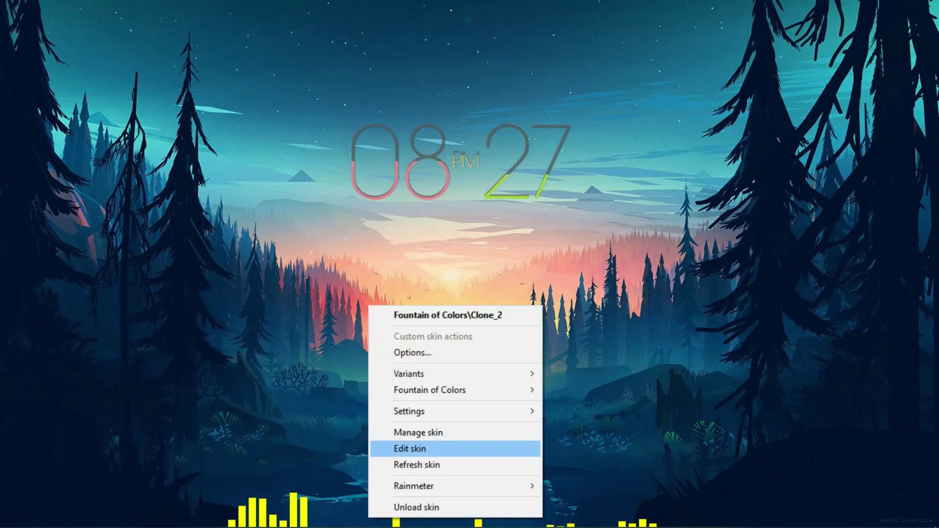
left_click(412, 353)
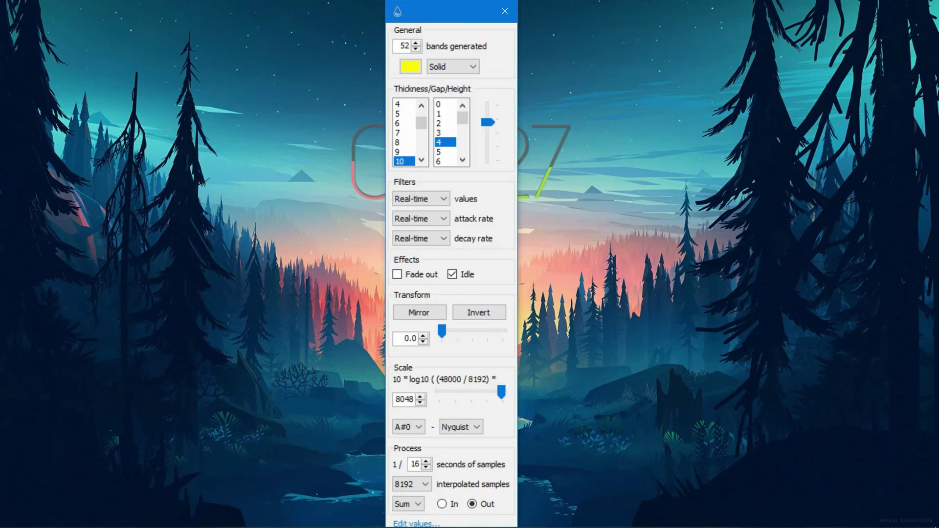
left_click(717, 66)
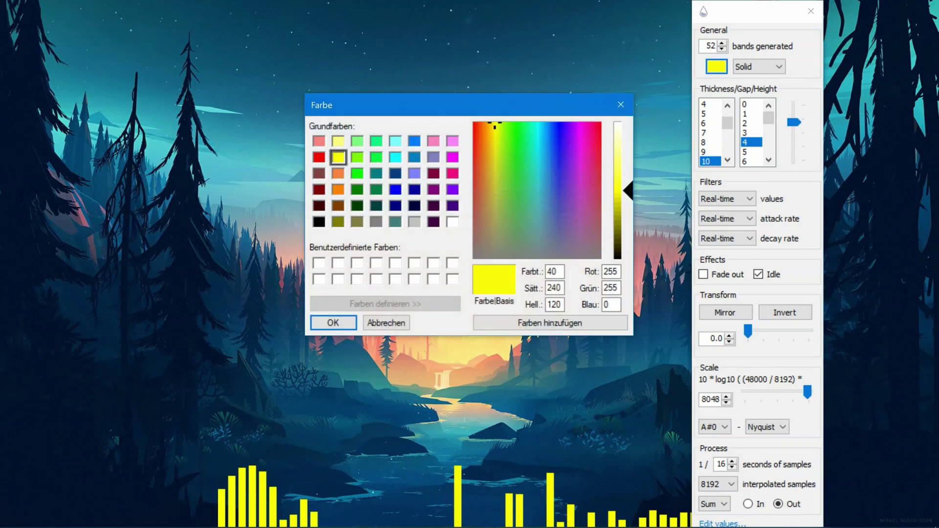
left_click_drag(495, 125, 566, 160)
key("Return")
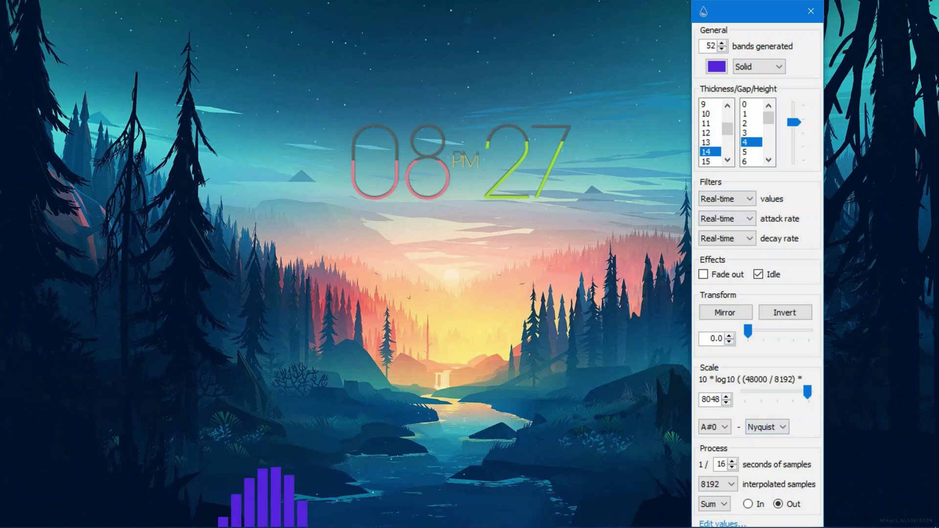
Try mirroring the visualizer bars, switch the mirroring off again and close the Fountain of Colors options
left_click(726, 312)
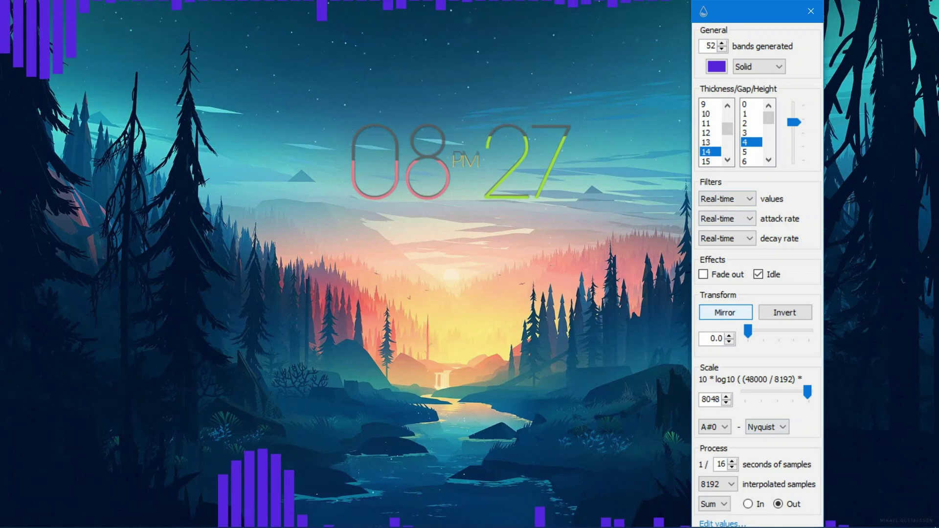
key("space")
key("Tab")
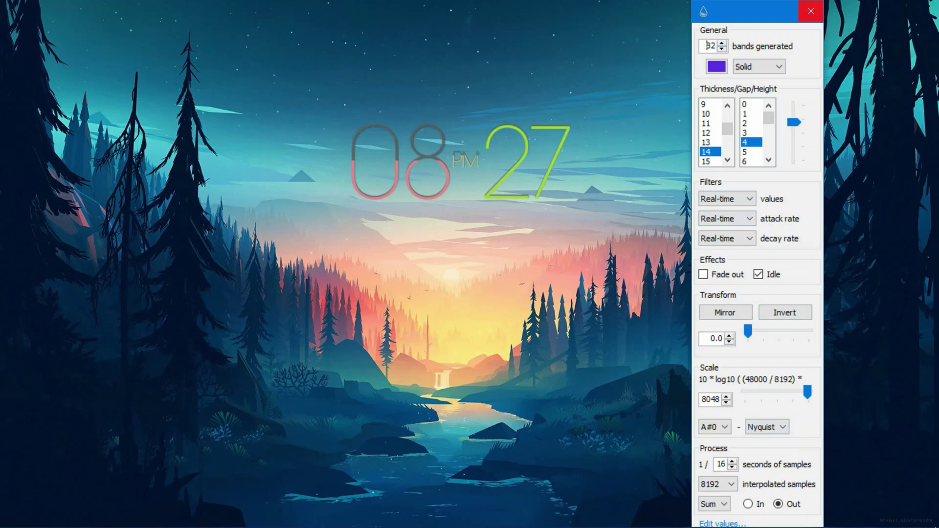
left_click(810, 11)
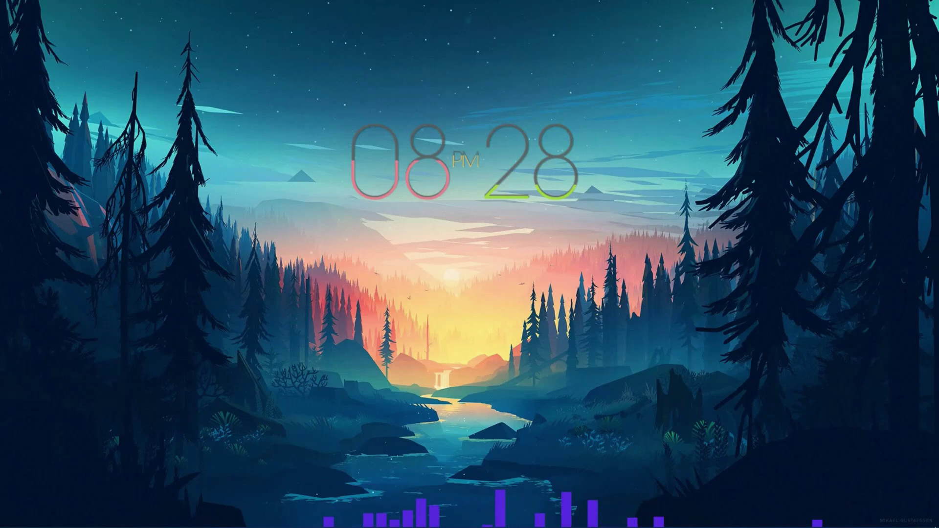
Load the LIM!T date skin and place it centered directly below the clock
right_click(490, 195)
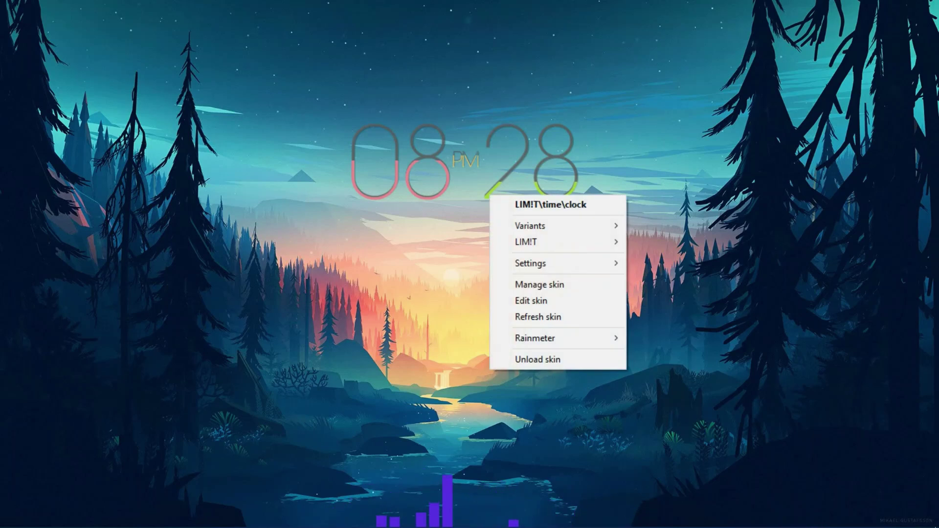
mouse_move(558, 241)
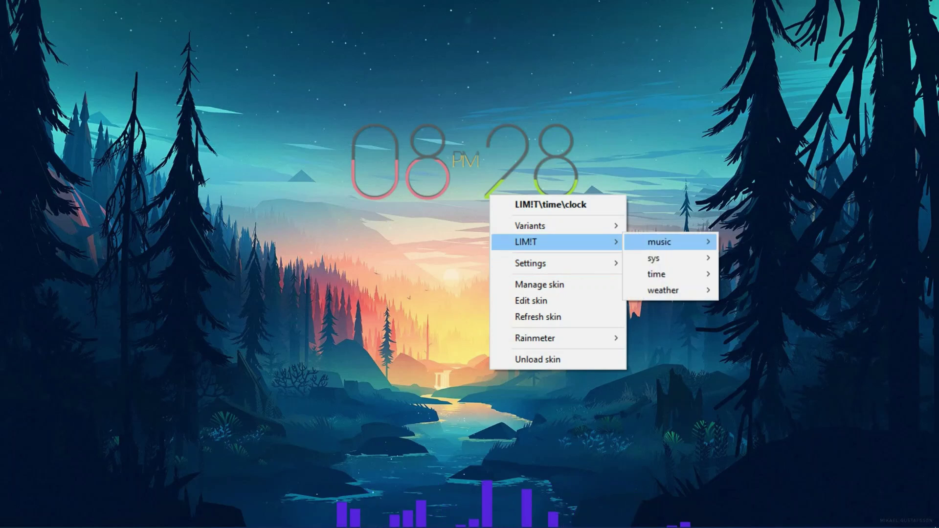
mouse_move(657, 274)
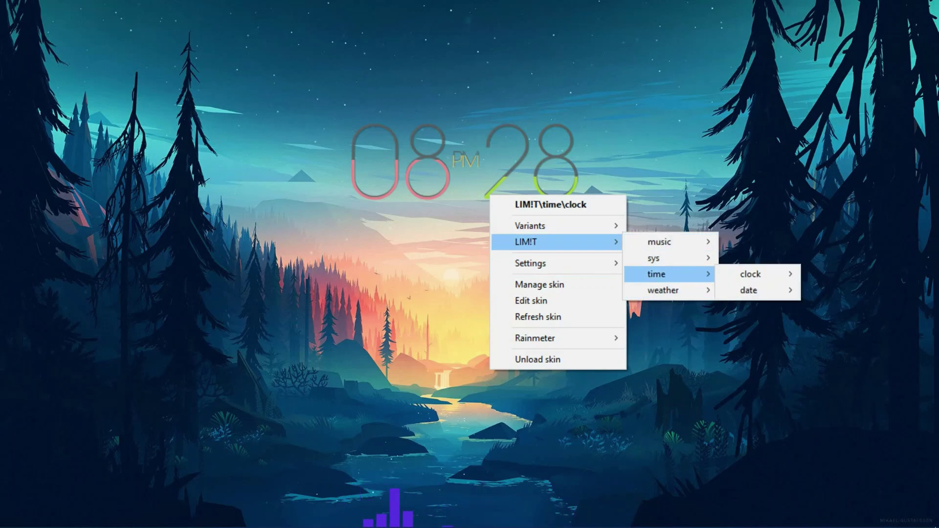
mouse_move(748, 290)
left_click(838, 287)
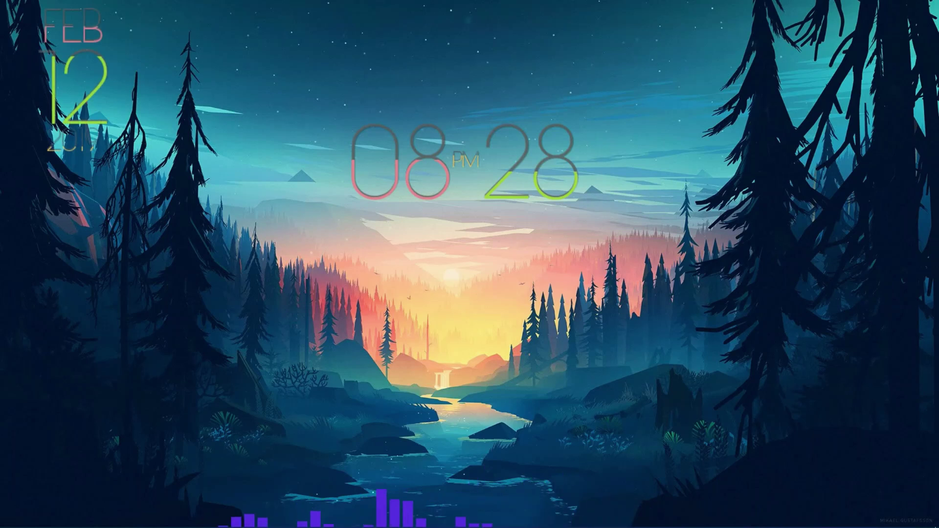
left_click_drag(85, 101, 477, 304)
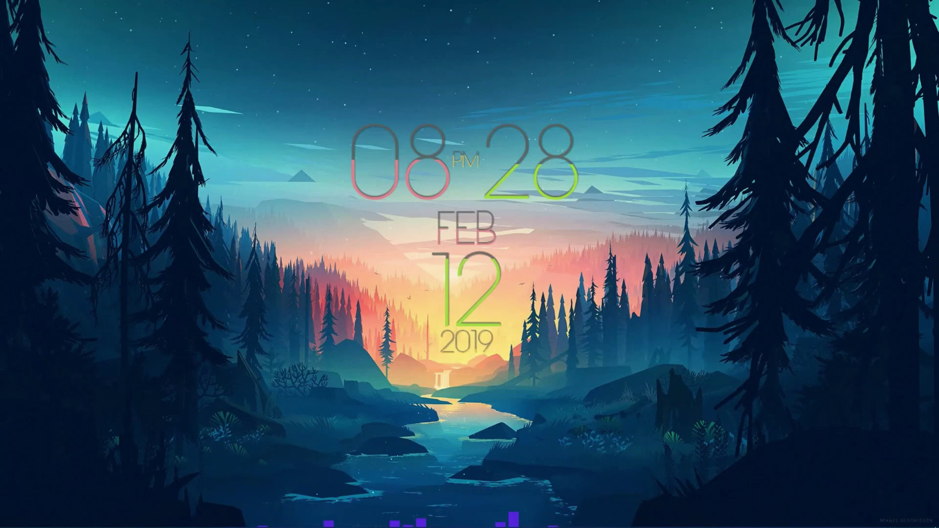
Unload the LIM!T date skin from the desktop
right_click(493, 285)
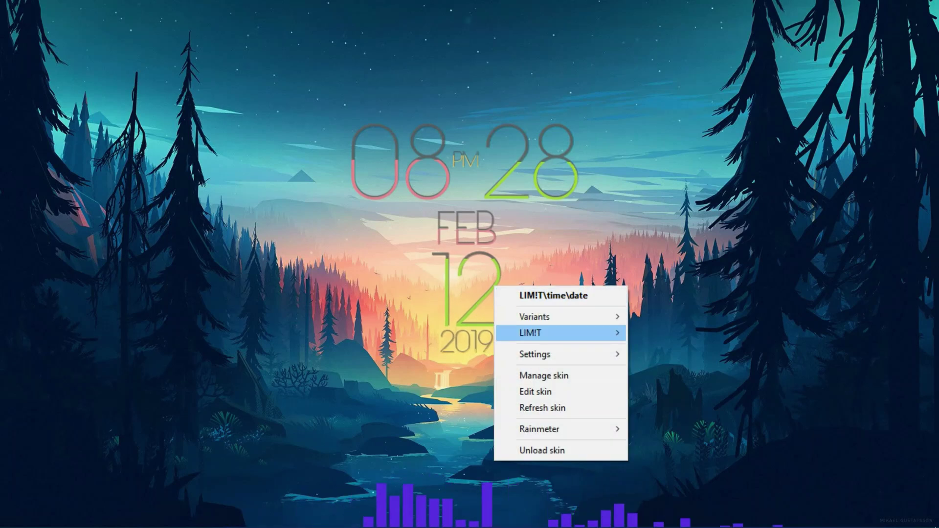
left_click(538, 450)
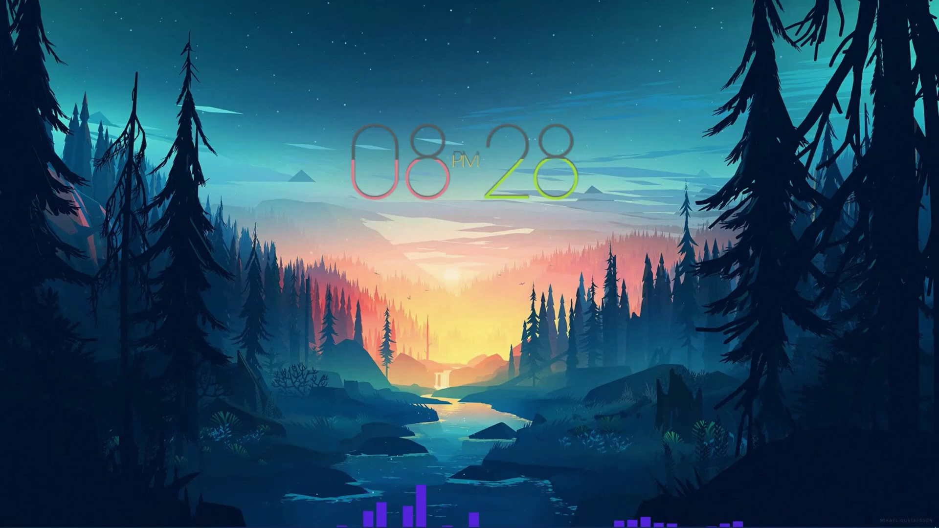
Change the solid bar color of the Fountain of Colors visualizer to yellow (255, 255, 0) and close its options
right_click(462, 520)
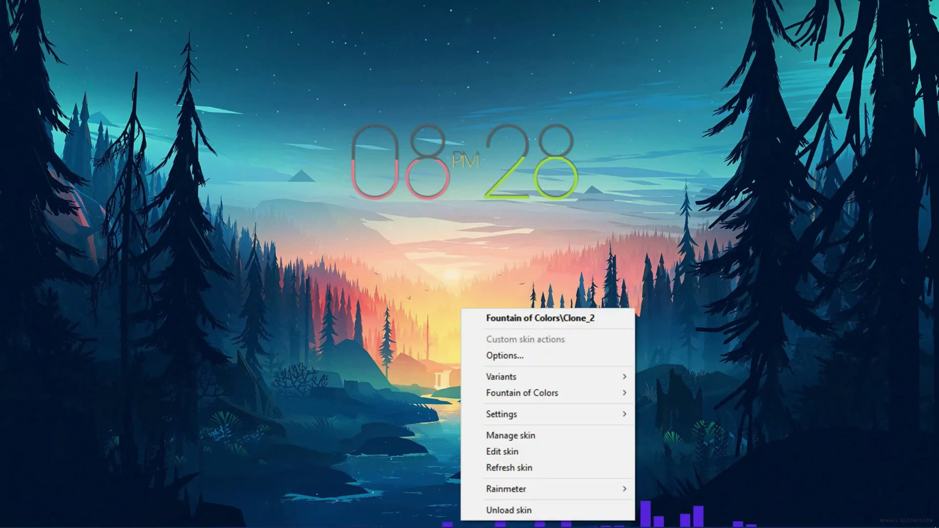
mouse_move(539, 376)
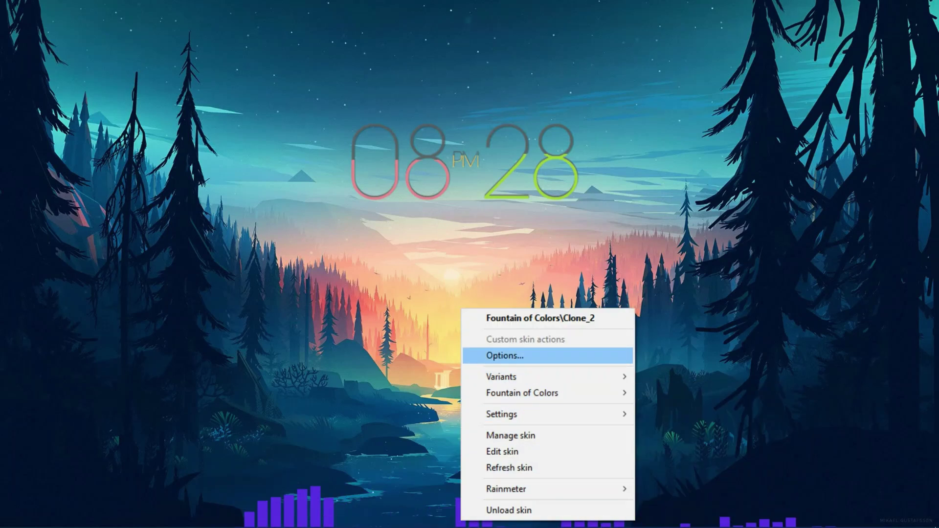
left_click(505, 355)
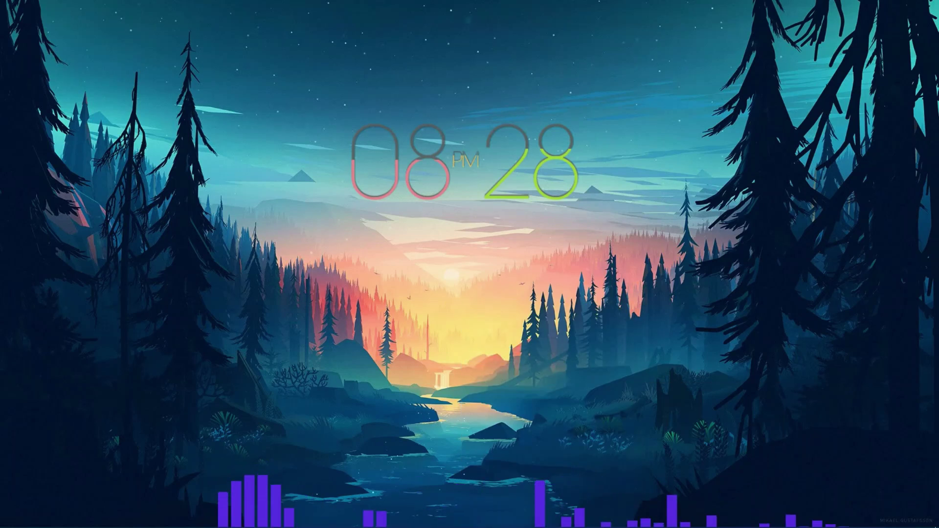
left_click(411, 67)
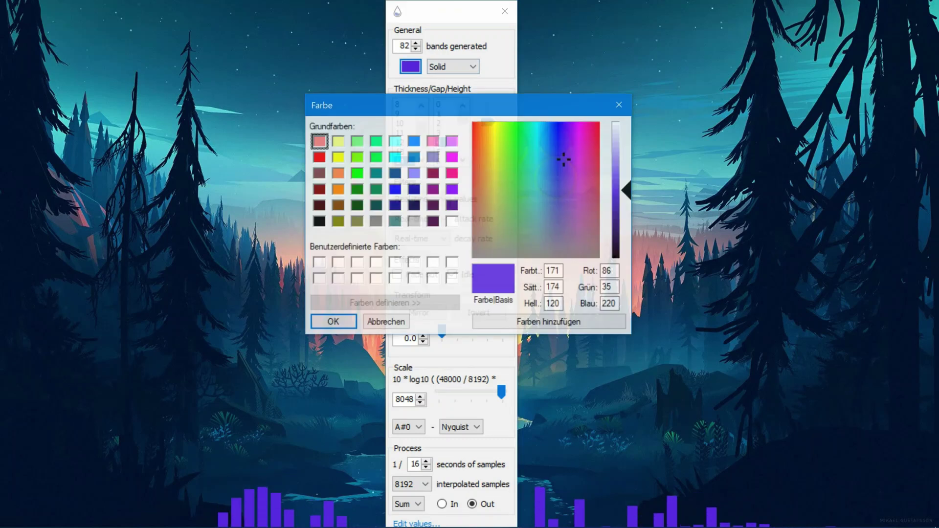
left_click(338, 157)
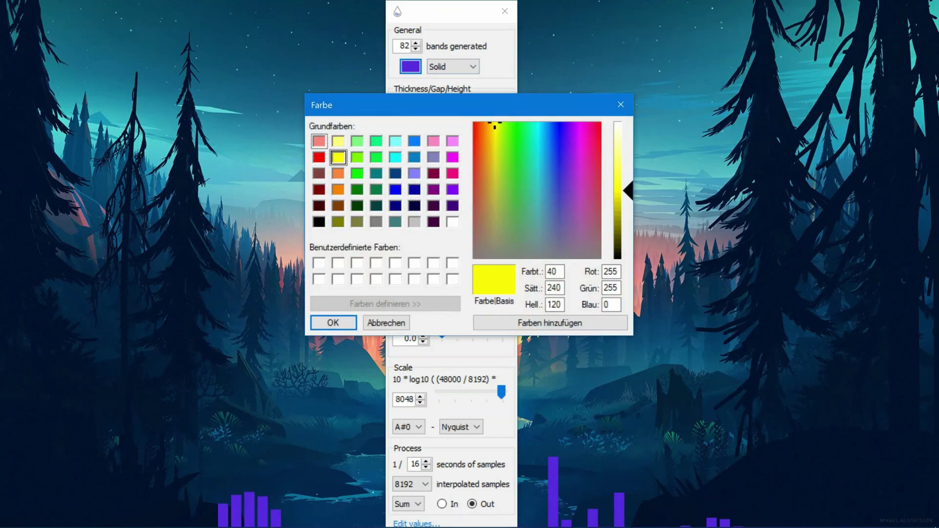
key("Return")
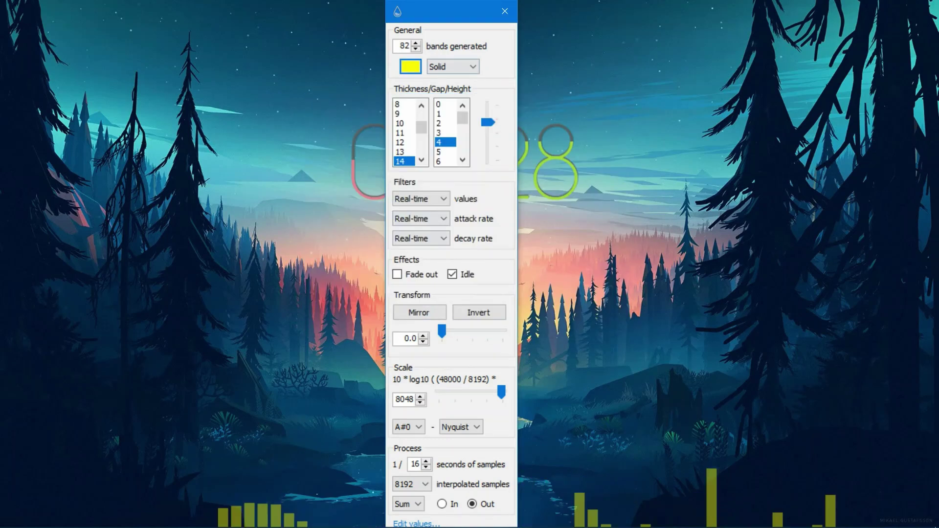
left_click(505, 11)
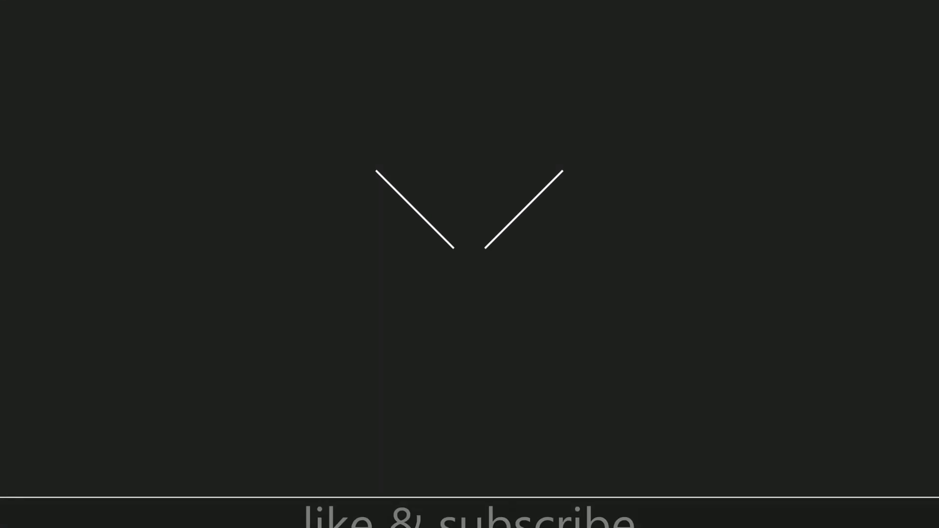